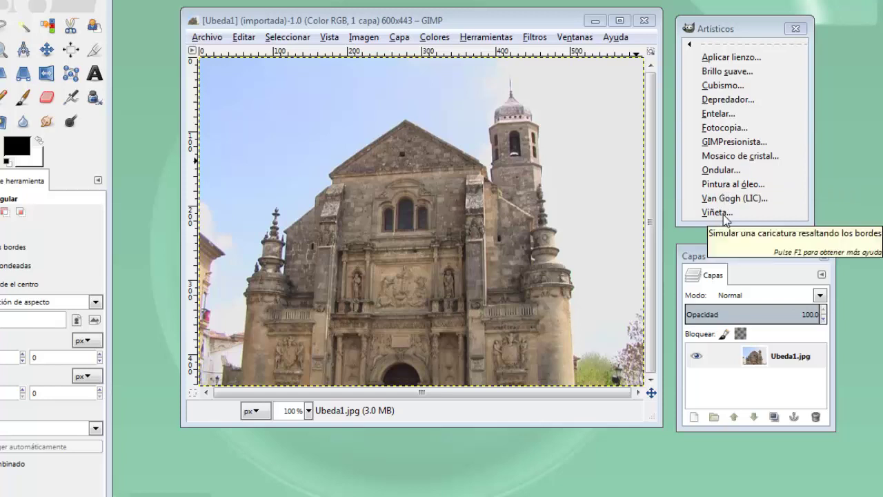
left_click(719, 57)
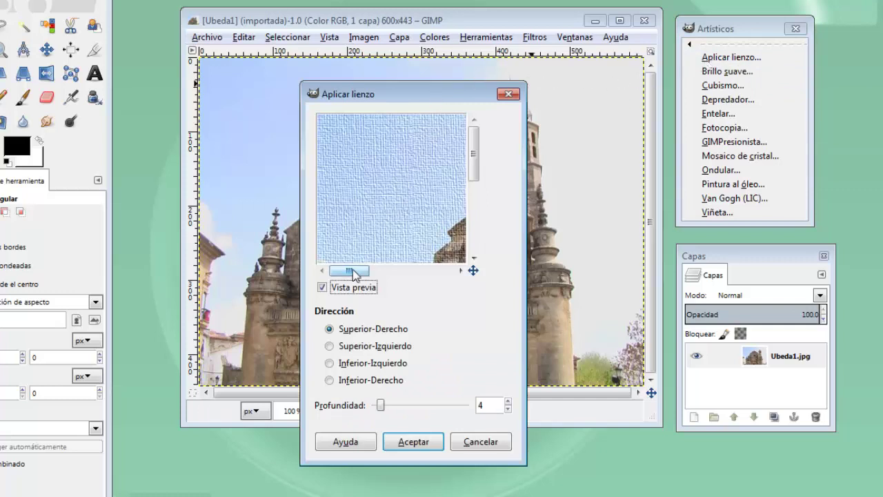
left_click_drag(353, 274, 398, 274)
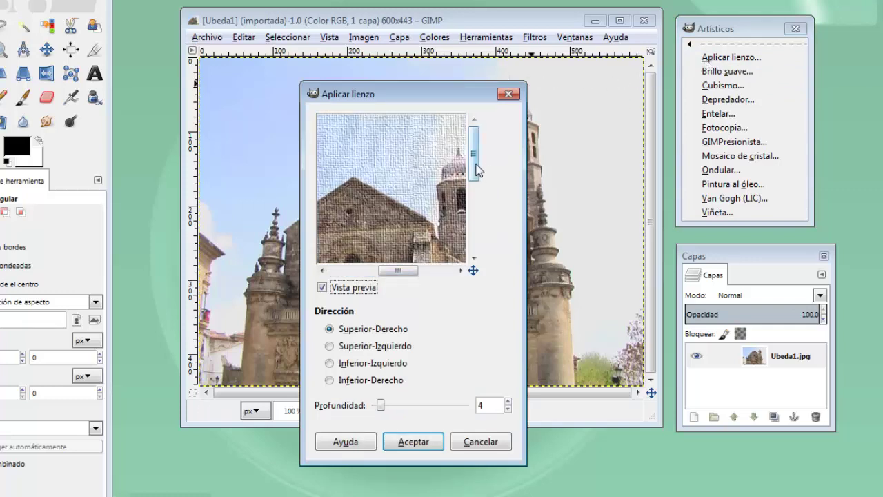
left_click_drag(476, 169, 476, 196)
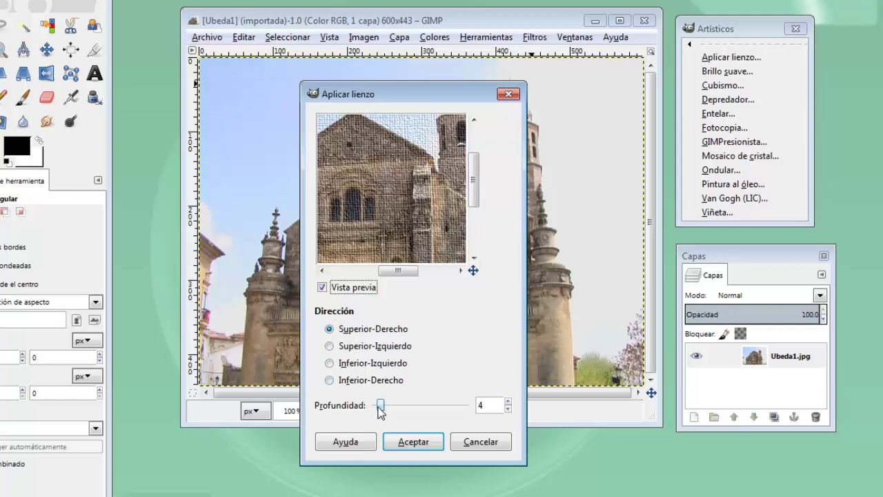
left_click_drag(379, 410, 412, 408)
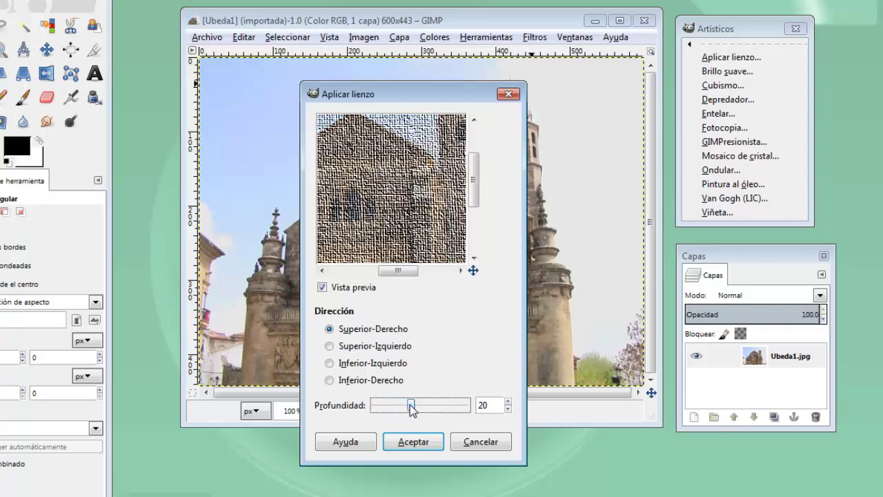
mouse_move(412, 409)
left_mouse_down()
mouse_move(455, 407)
mouse_move(381, 408)
left_mouse_up()
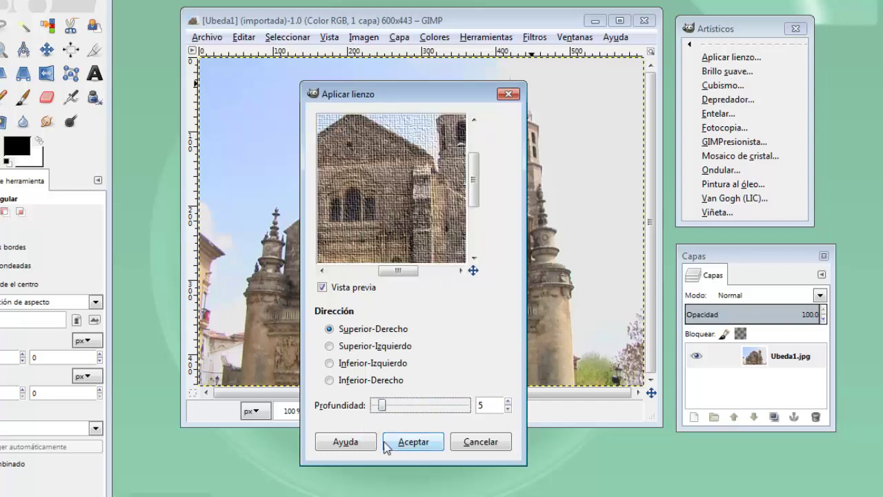
left_click(405, 441)
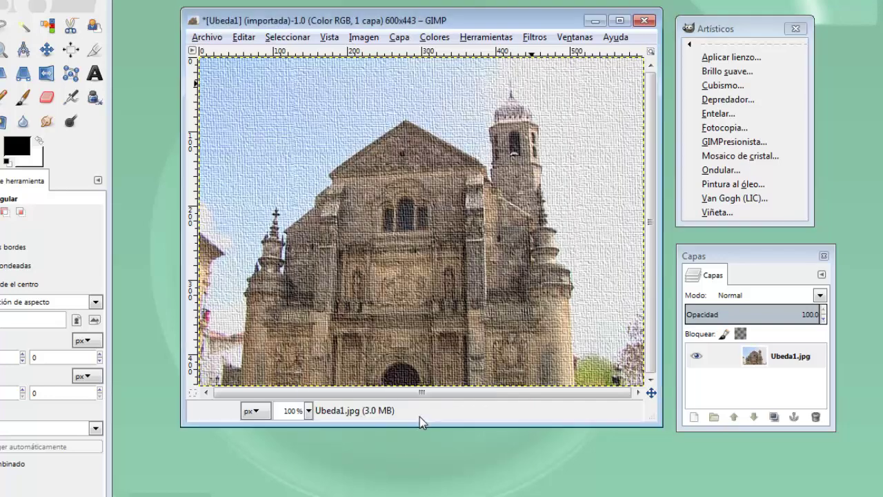
key("ctrl+z")
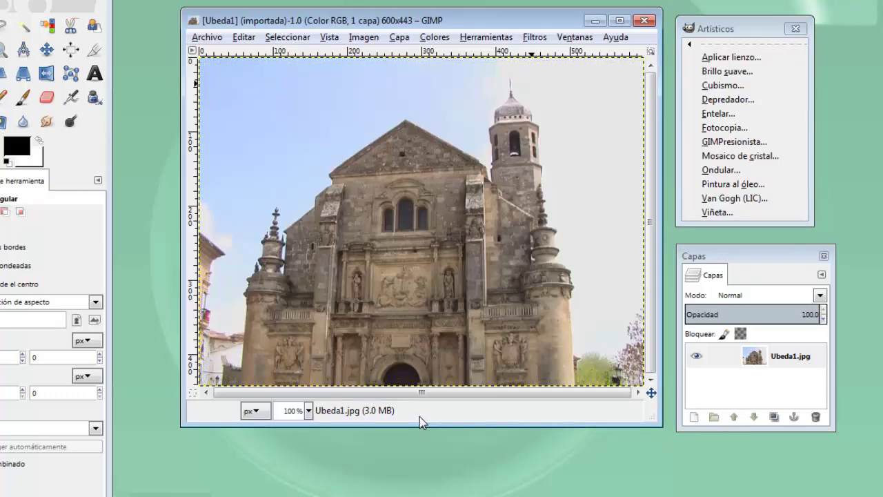
left_click(737, 73)
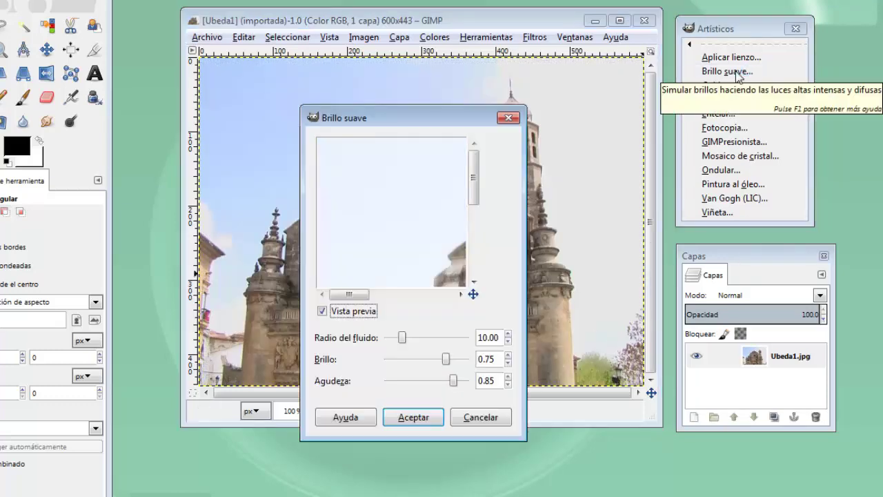
left_click_drag(350, 294, 394, 297)
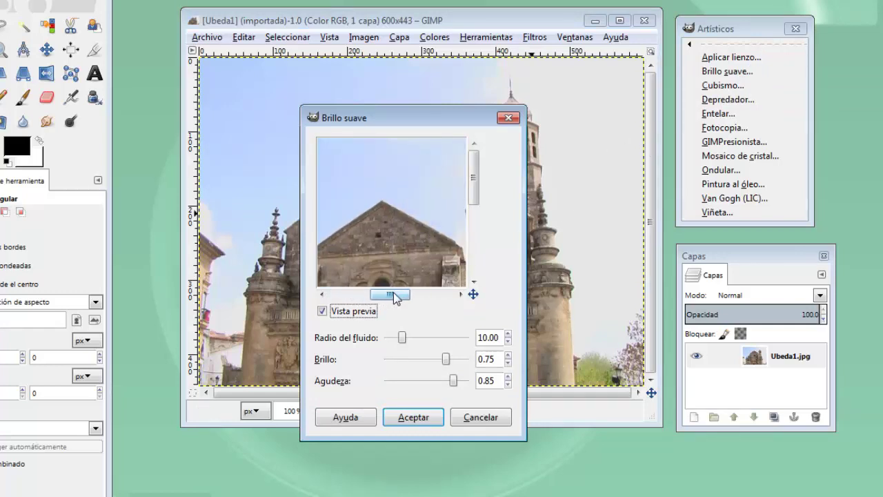
left_click_drag(470, 185, 471, 218)
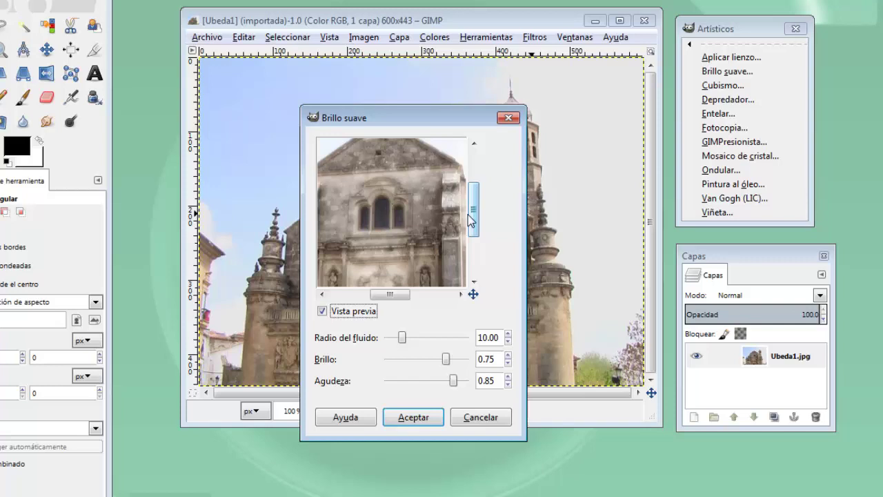
mouse_move(402, 337)
left_mouse_down()
mouse_move(415, 342)
mouse_move(403, 337)
left_mouse_up()
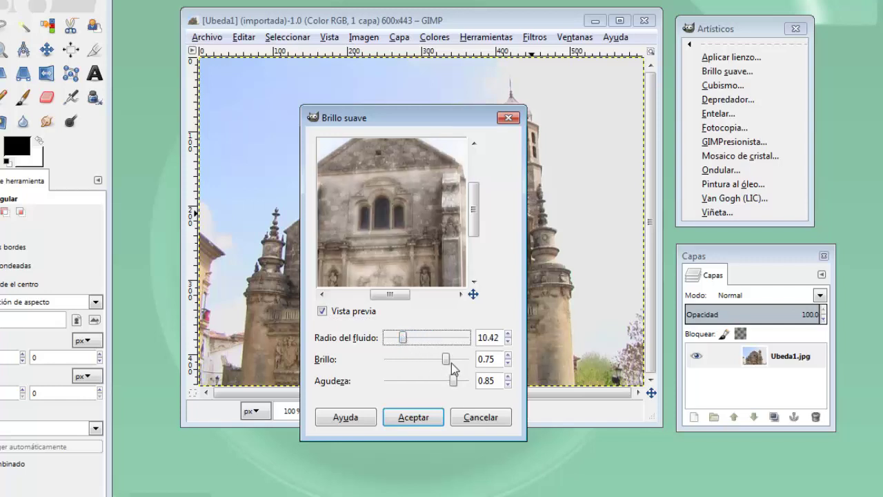
left_click_drag(447, 358, 431, 358)
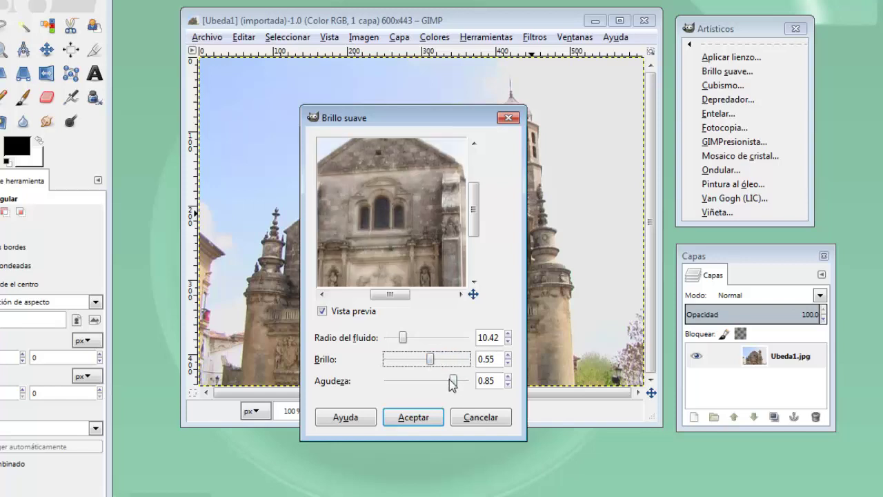
left_click(453, 382)
left_click_drag(453, 381, 458, 381)
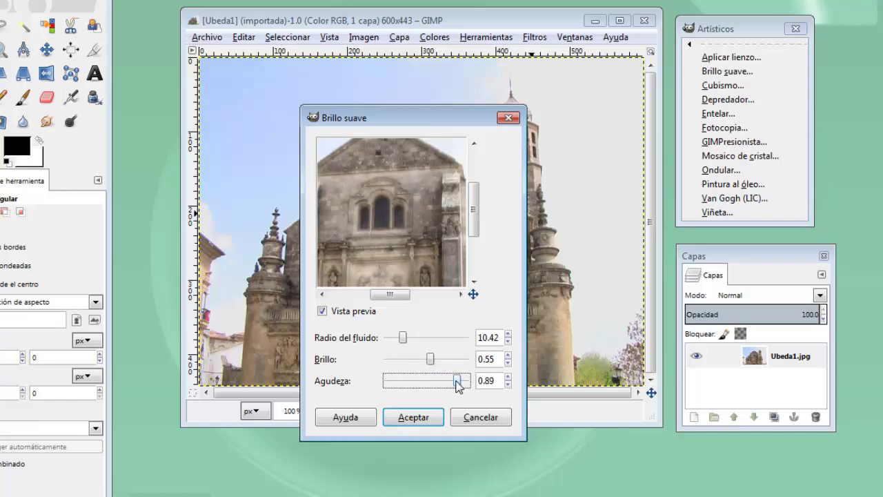
left_click(414, 418)
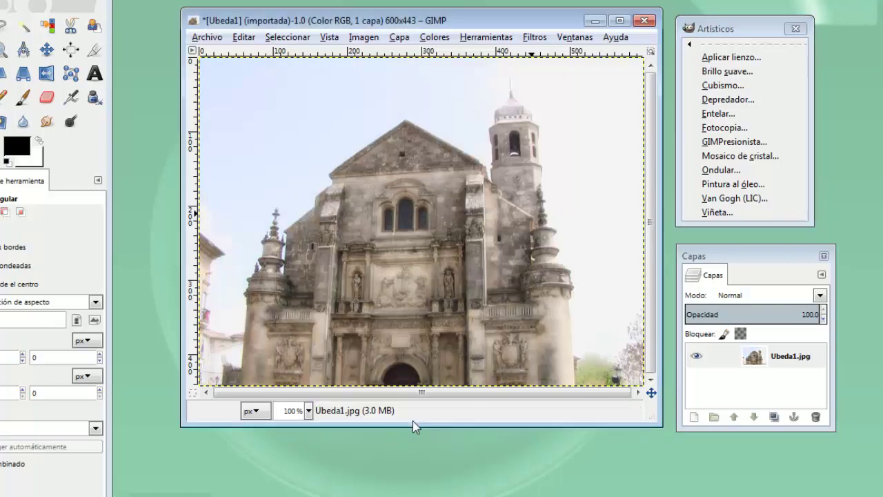
key("ctrl+z")
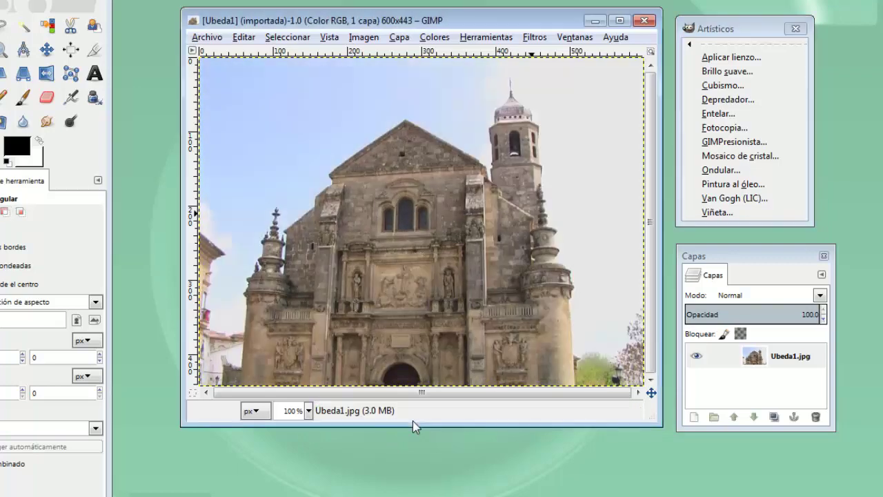
left_click(721, 85)
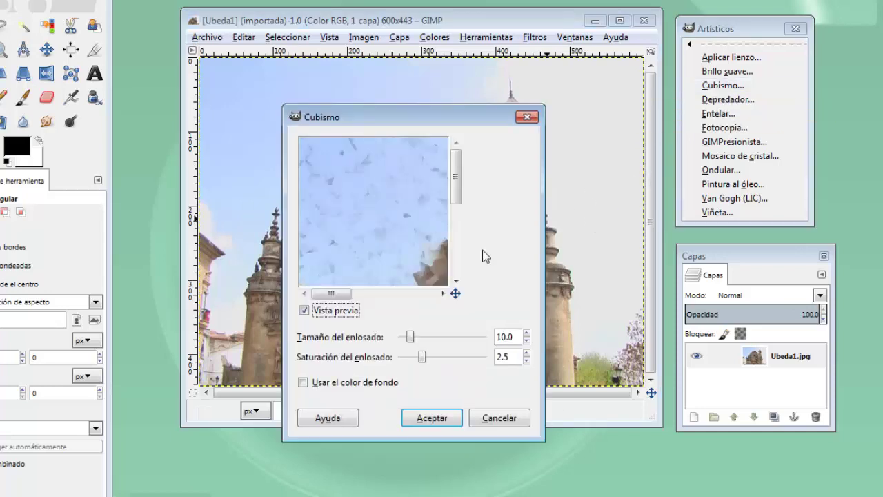
left_click_drag(332, 293, 368, 293)
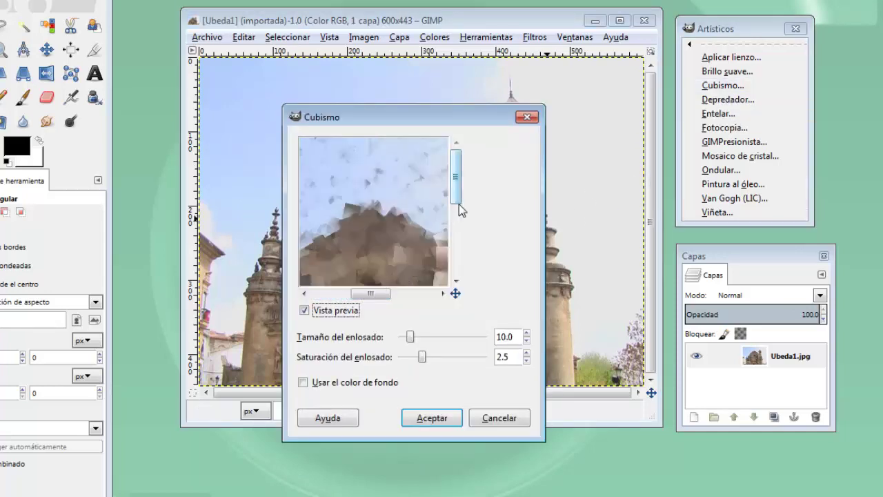
left_click_drag(455, 193, 455, 222)
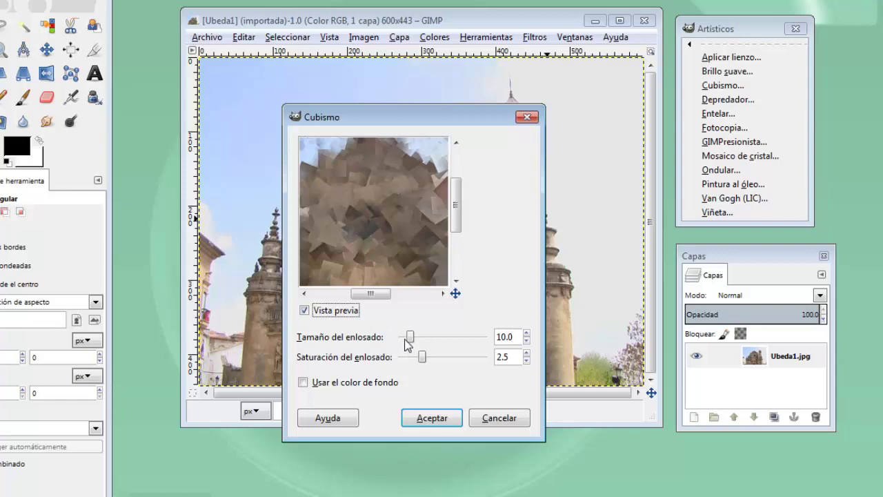
mouse_move(410, 337)
left_mouse_down()
mouse_move(439, 338)
mouse_move(408, 338)
left_mouse_up()
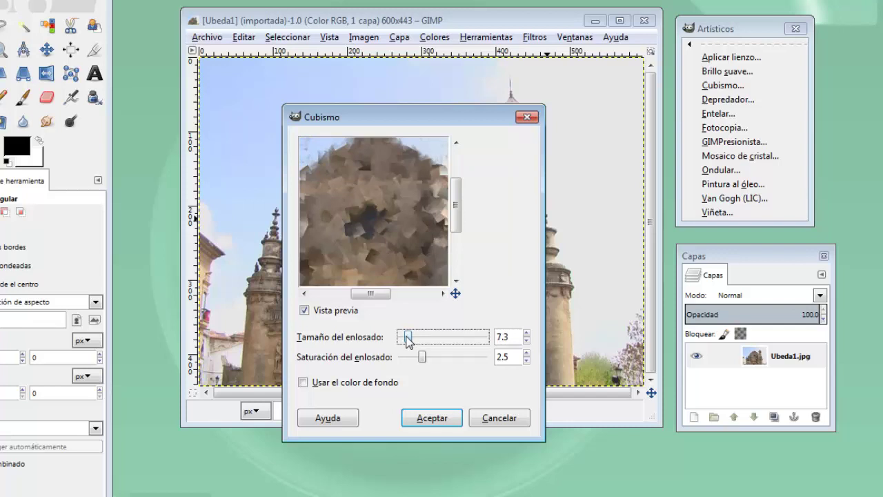
mouse_move(422, 357)
left_mouse_down()
mouse_move(439, 357)
mouse_move(413, 361)
mouse_move(420, 356)
left_mouse_up()
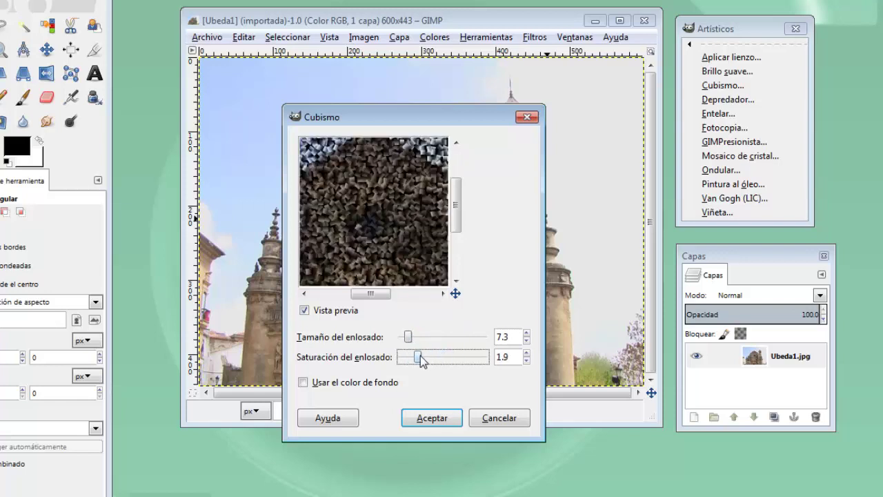
left_click(432, 419)
key("ctrl+z")
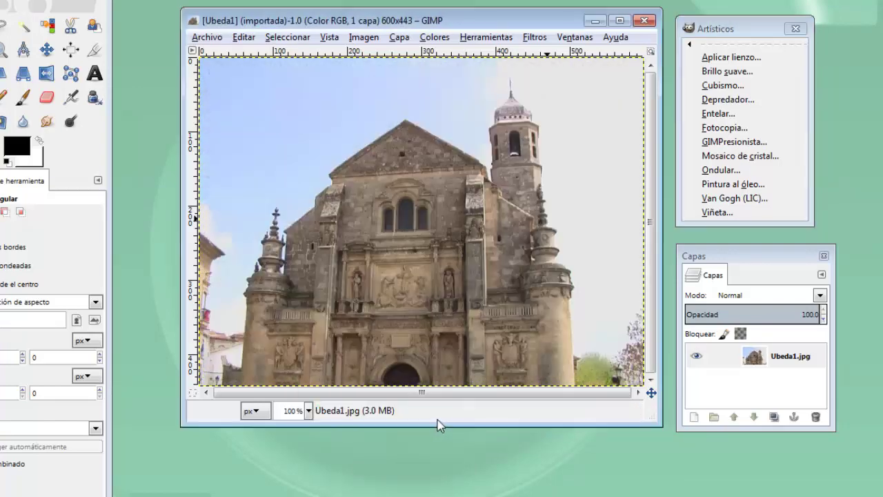
left_click(721, 103)
left_click(722, 104)
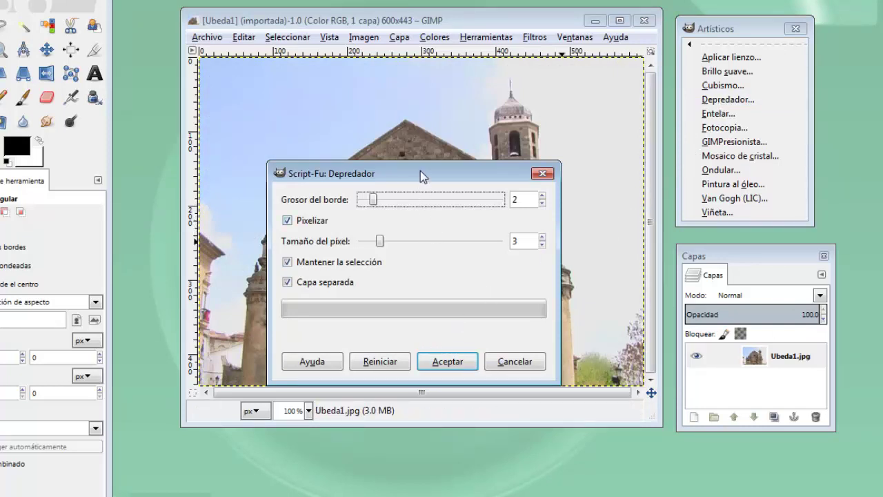
left_click_drag(422, 175, 446, 198)
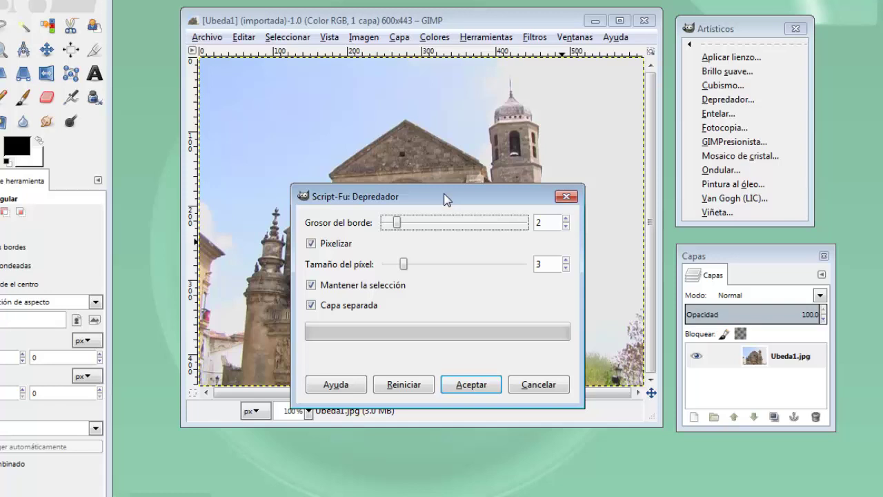
left_click(473, 384)
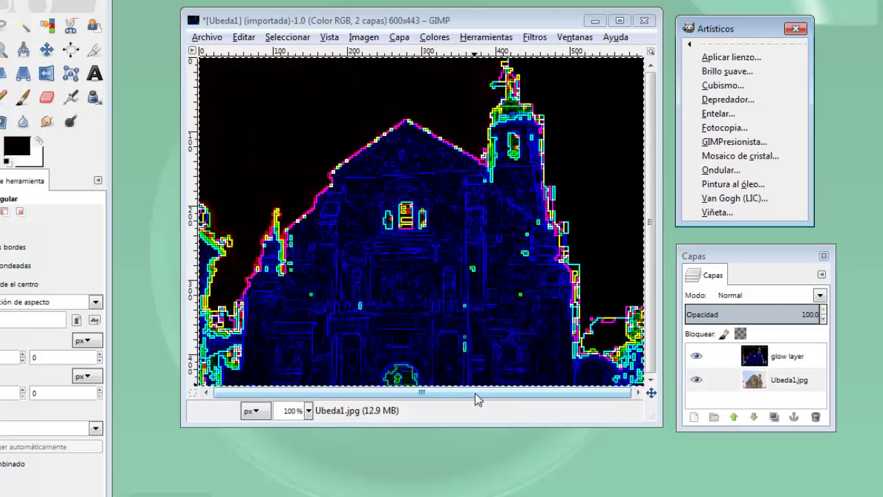
left_click(476, 393)
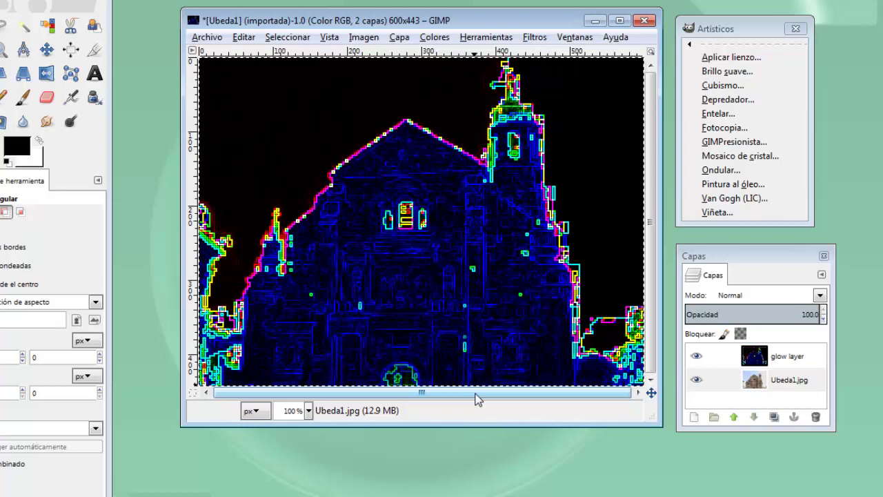
key("ctrl+z")
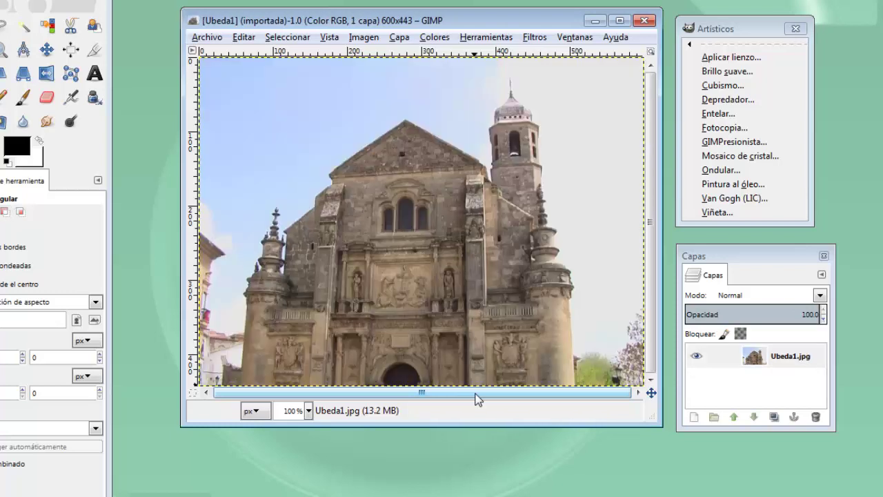
Step: Apply the Entelar texture with light azimuth 149, then undo it
left_click(713, 116)
left_click(715, 114)
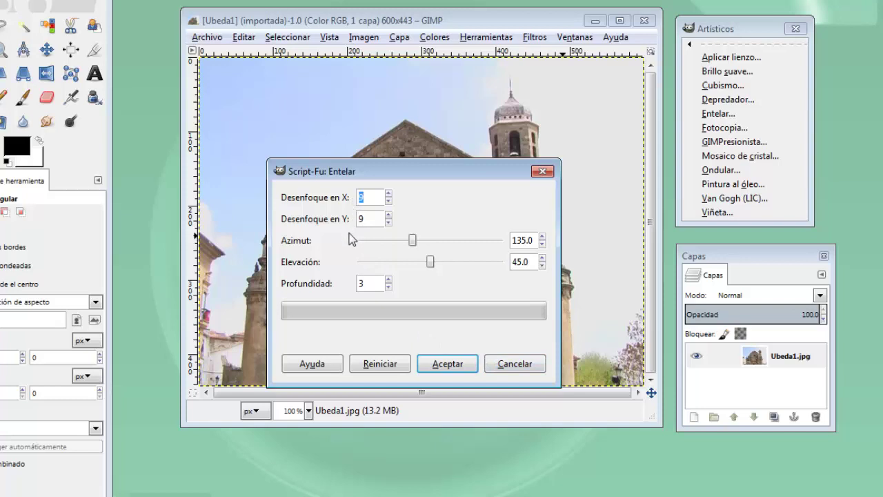
left_click_drag(412, 241, 445, 263)
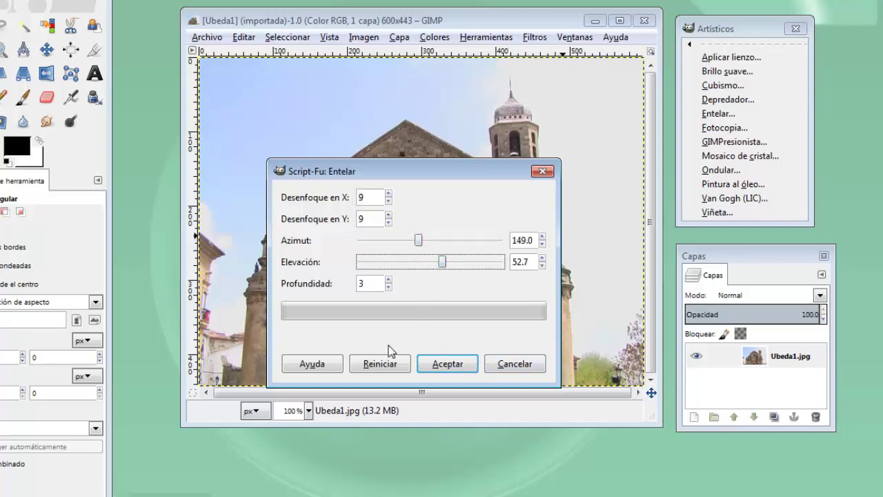
left_click(441, 368)
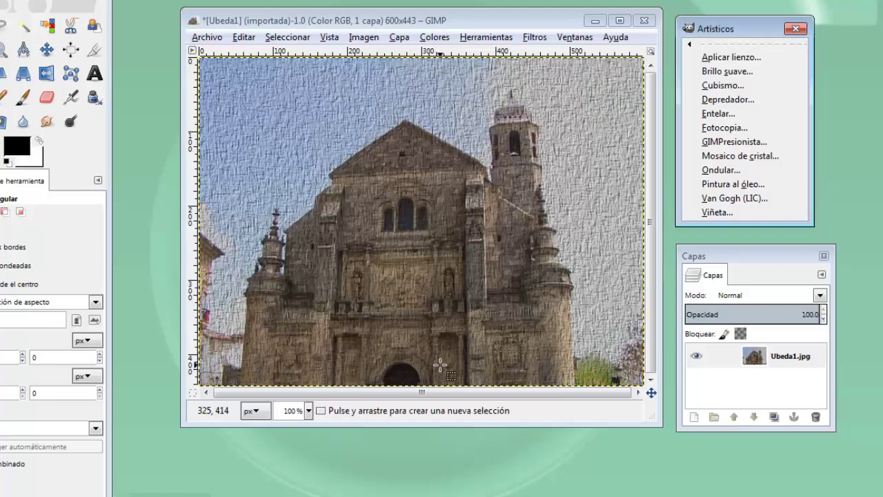
left_click(440, 365)
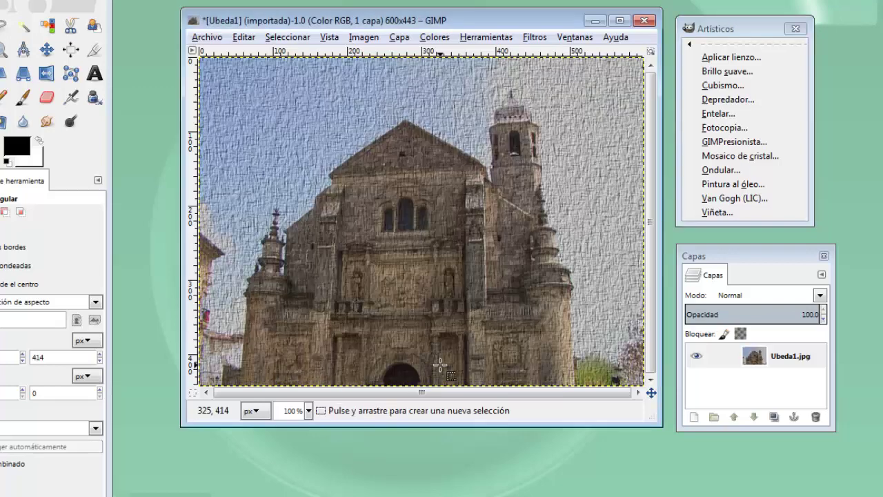
key("ctrl+z")
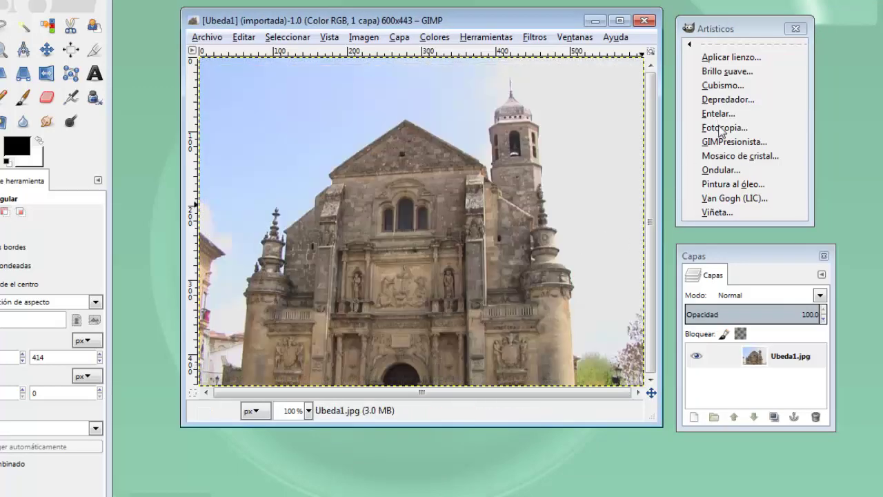
left_click(722, 129)
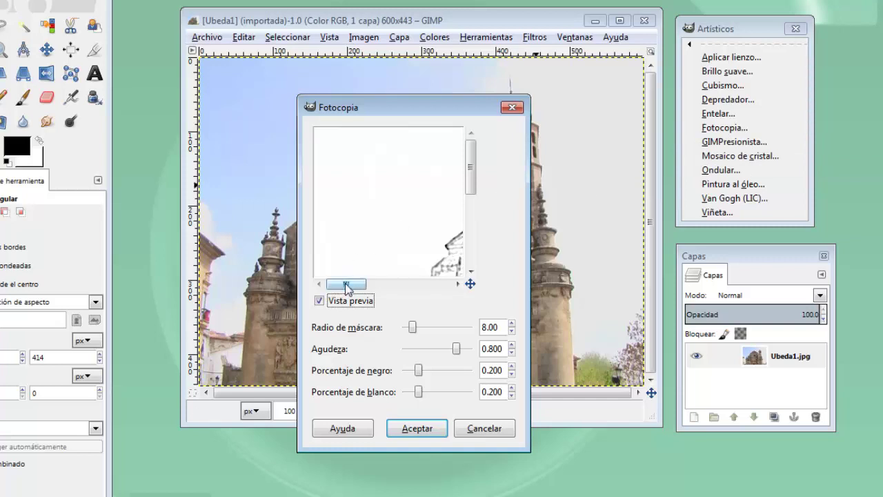
left_click_drag(346, 284, 387, 283)
left_click_drag(470, 183, 472, 198)
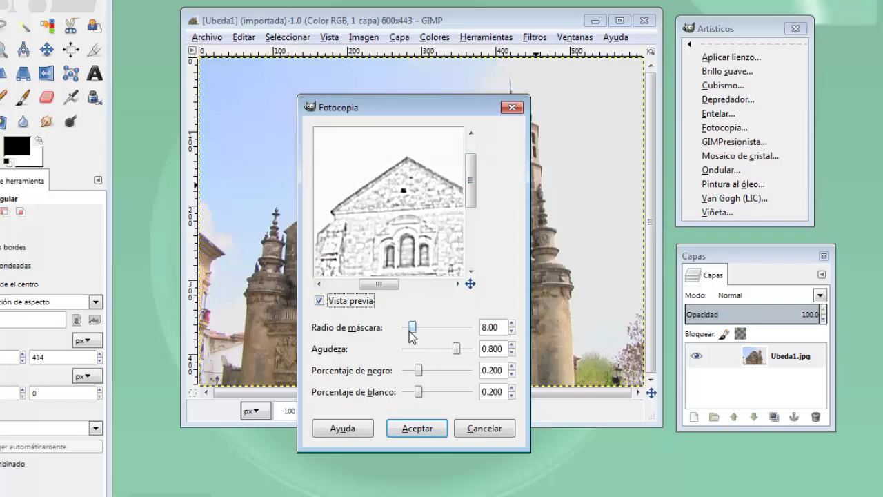
left_click_drag(410, 331, 434, 328)
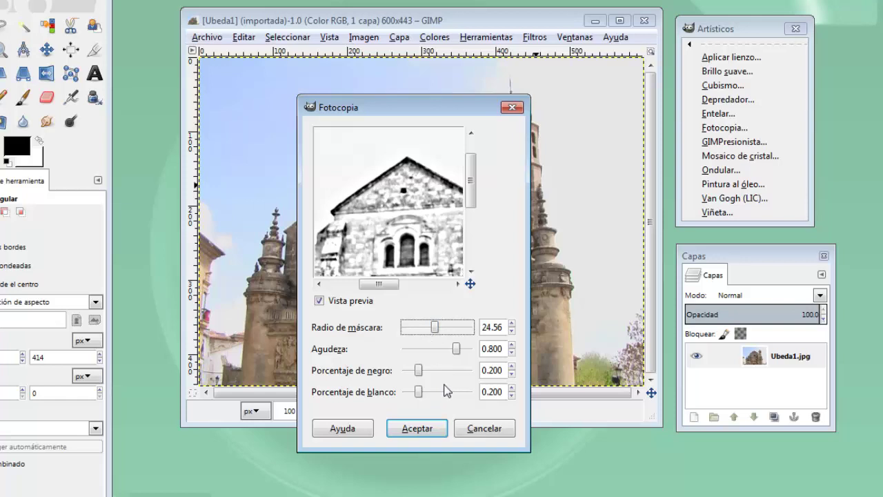
mouse_move(418, 373)
left_mouse_down()
mouse_move(465, 379)
mouse_move(424, 395)
left_mouse_up()
left_click(417, 428)
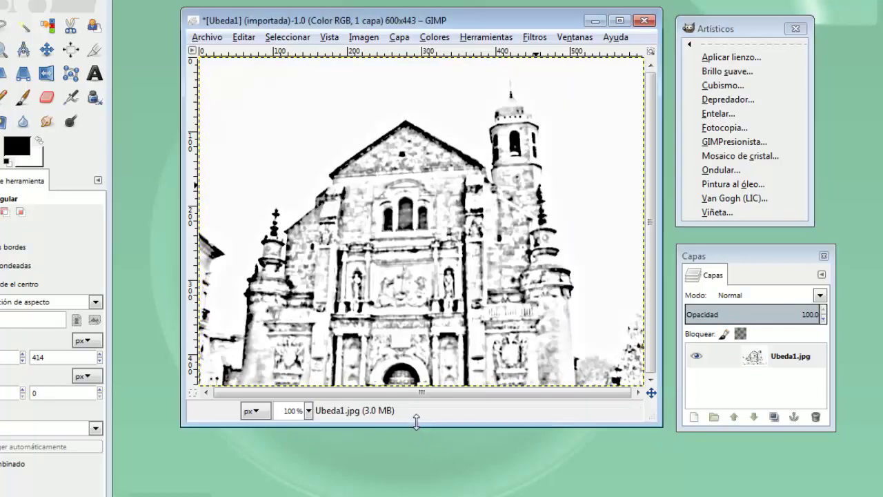
key("ctrl+z")
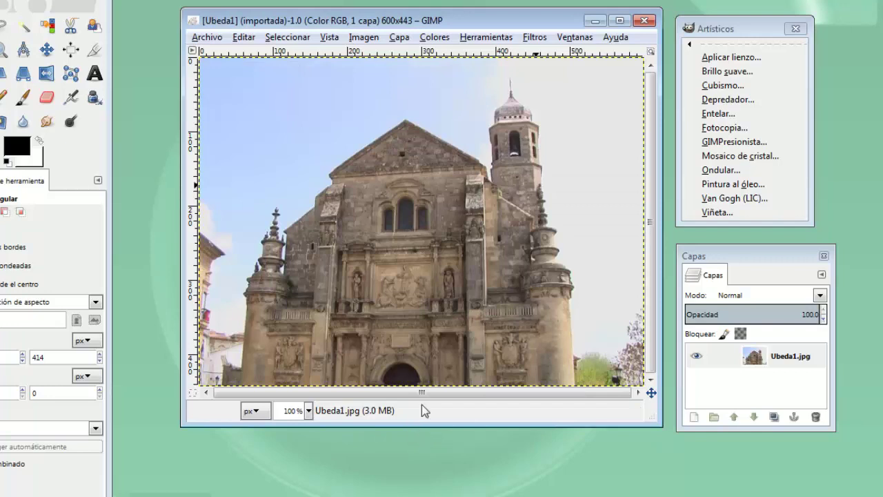
Step: Preview GIMPresionista presets ApplyCanvas, Ballpark, Canvas, Crosshatch and Cubism, settling on Cubism
left_click(738, 142)
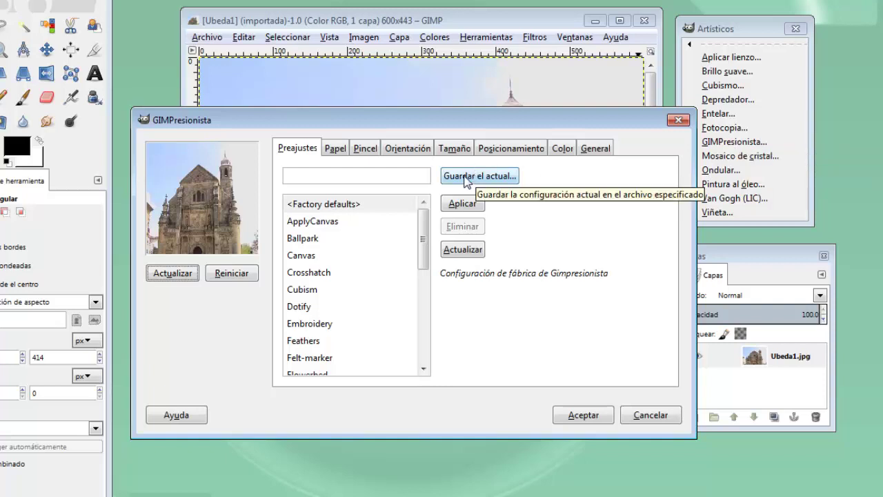
left_click(332, 231)
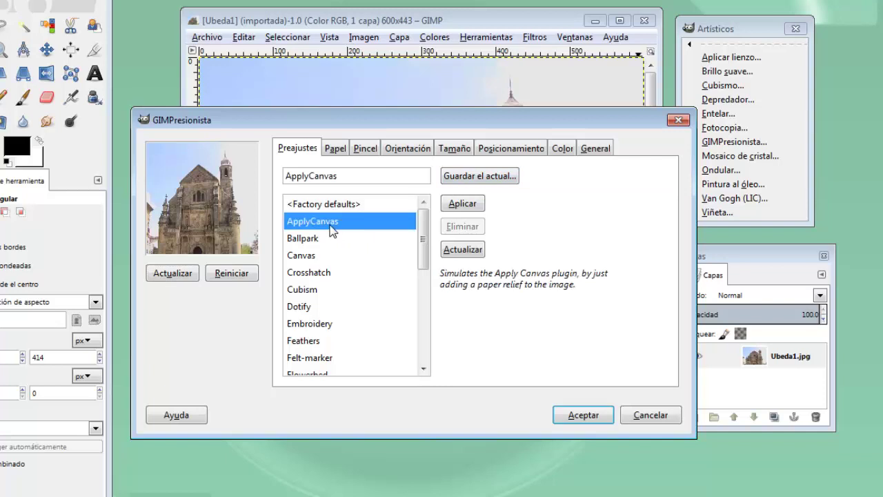
left_click(182, 273)
left_click(298, 240)
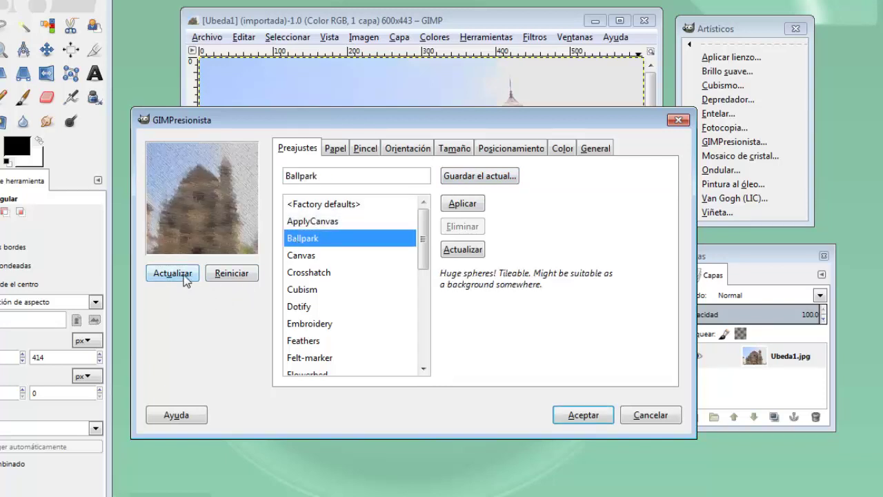
left_click(183, 274)
left_click(309, 255)
left_click(190, 274)
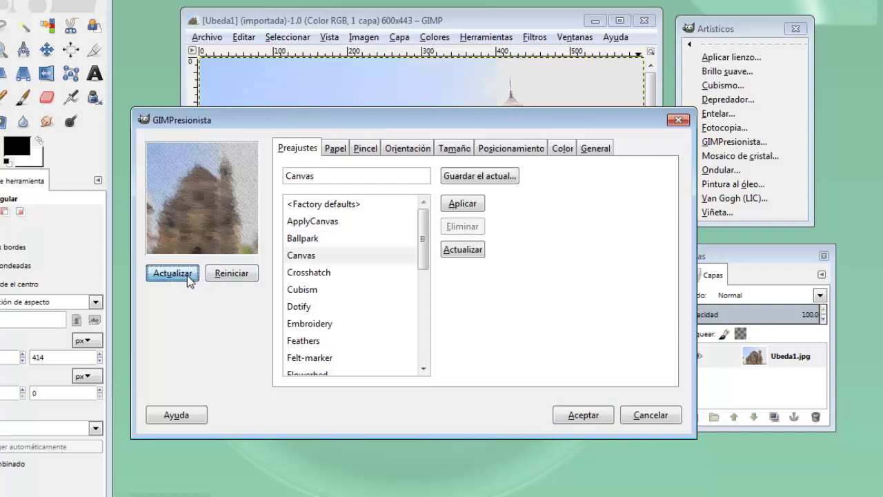
left_click(311, 273)
left_click(173, 275)
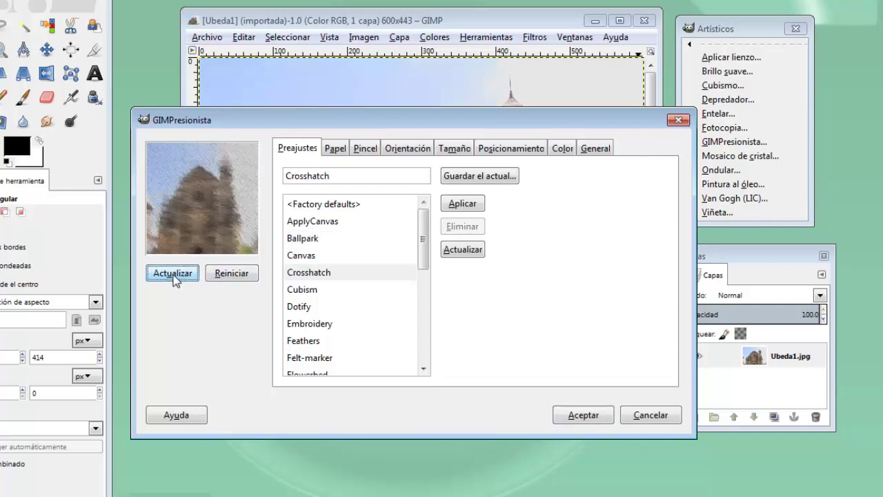
left_click(302, 293)
left_click(173, 275)
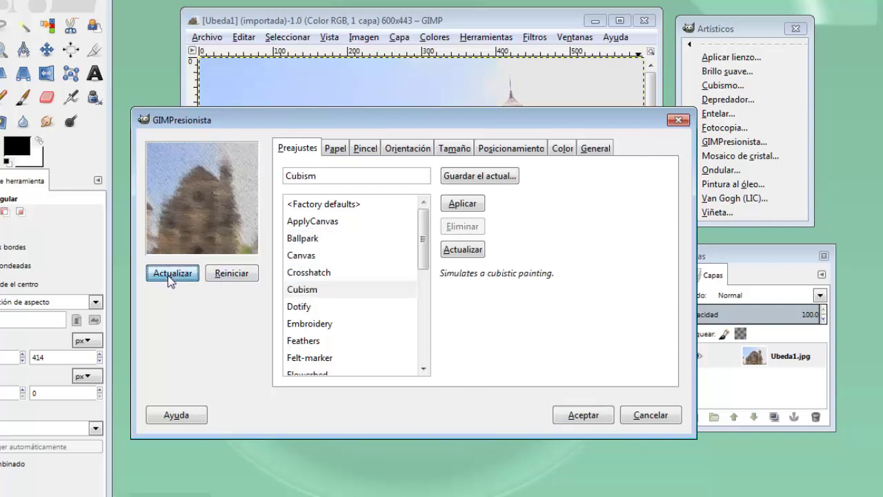
Step: Preview papers burlap.pgm, bricks2.pgm and defaultpaper.pgm, keeping defaultpaper.pgm
left_click(335, 148)
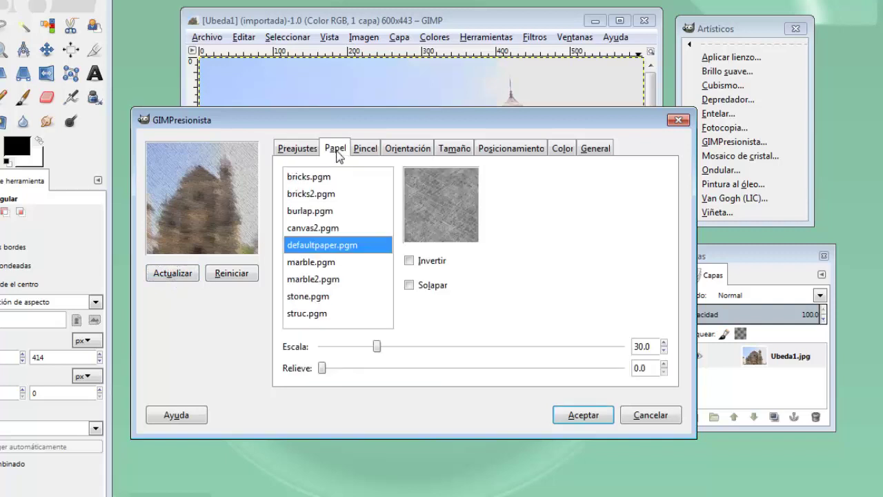
left_click(310, 210)
left_click(181, 275)
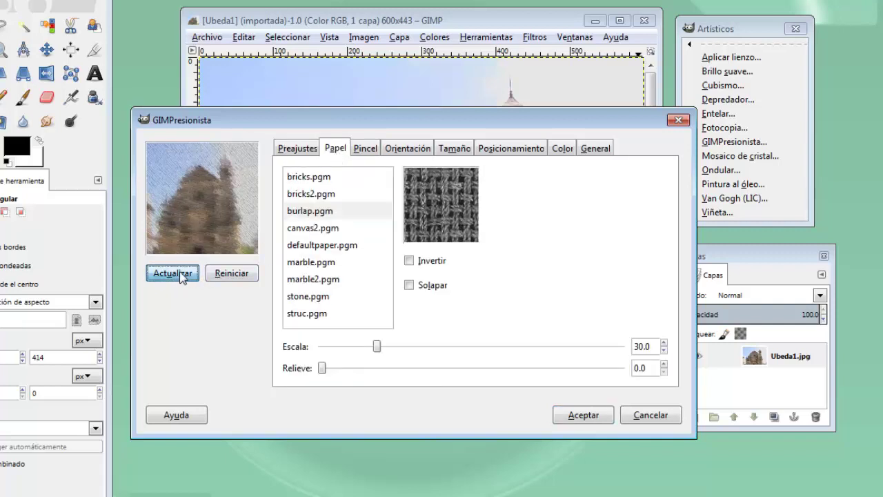
left_click(317, 195)
left_click(170, 274)
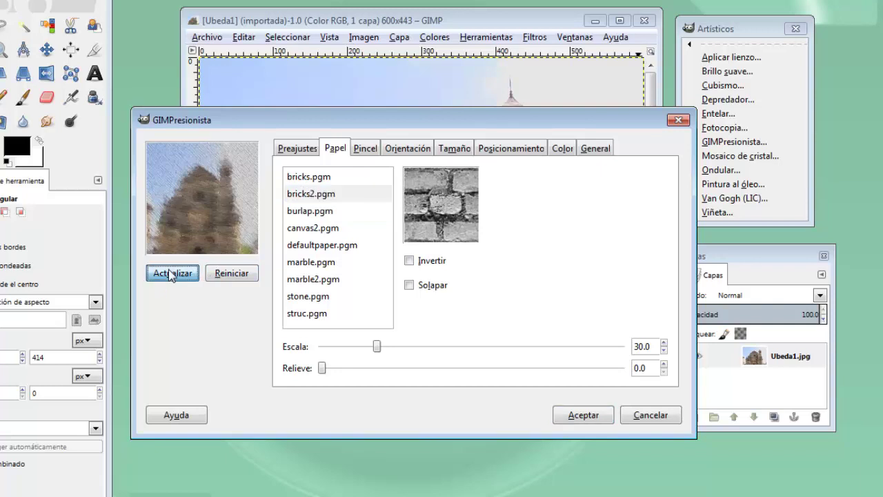
left_click(312, 247)
left_click(191, 278)
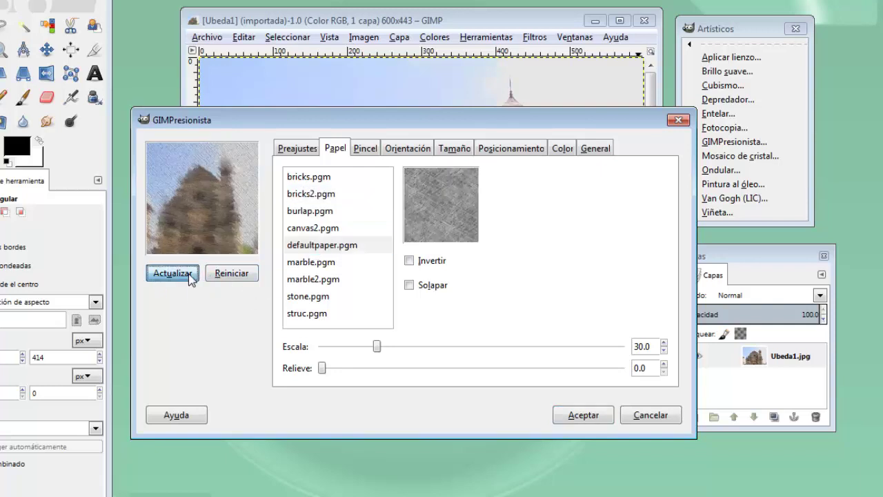
left_click(366, 147)
Step: Preview brushes ball.ppm, box.ppm and cone.ppm, then choose arrow01.pgm
left_click(298, 196)
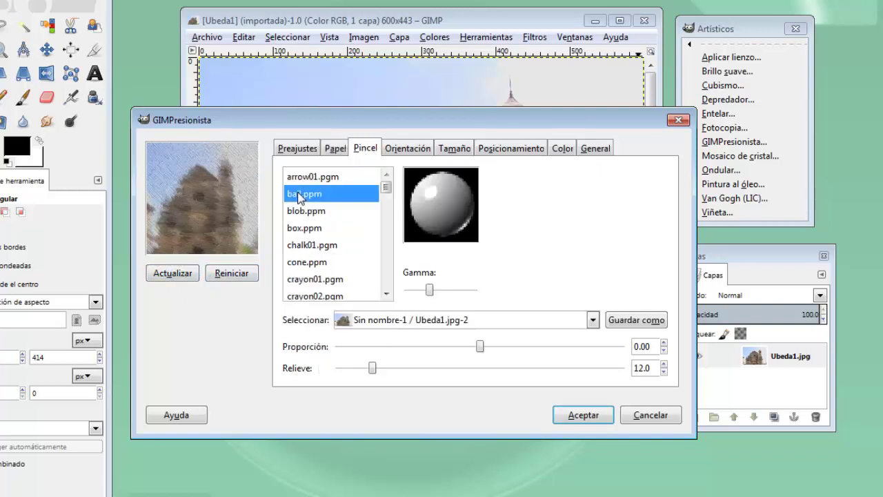
left_click(171, 276)
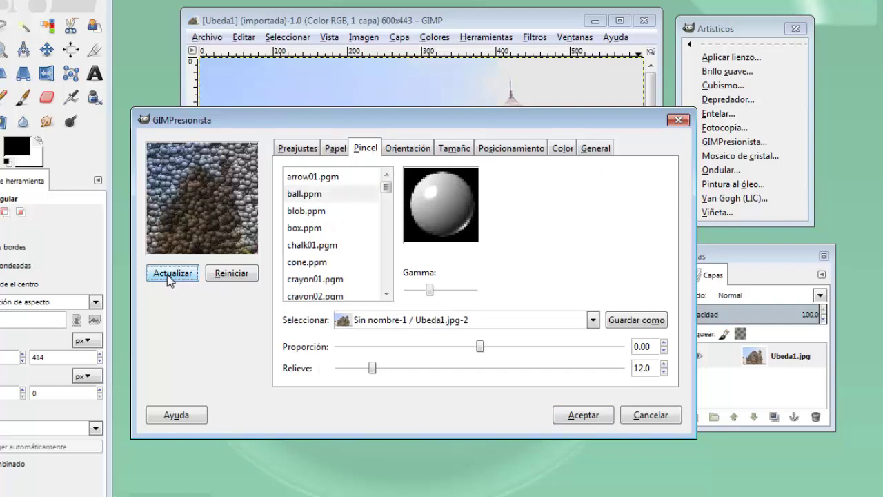
left_click(299, 228)
left_click(188, 279)
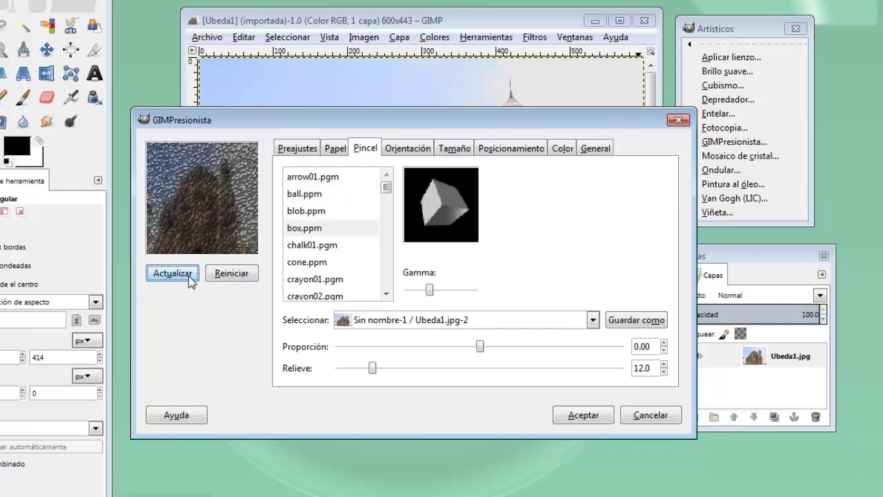
left_click(319, 263)
left_click(188, 275)
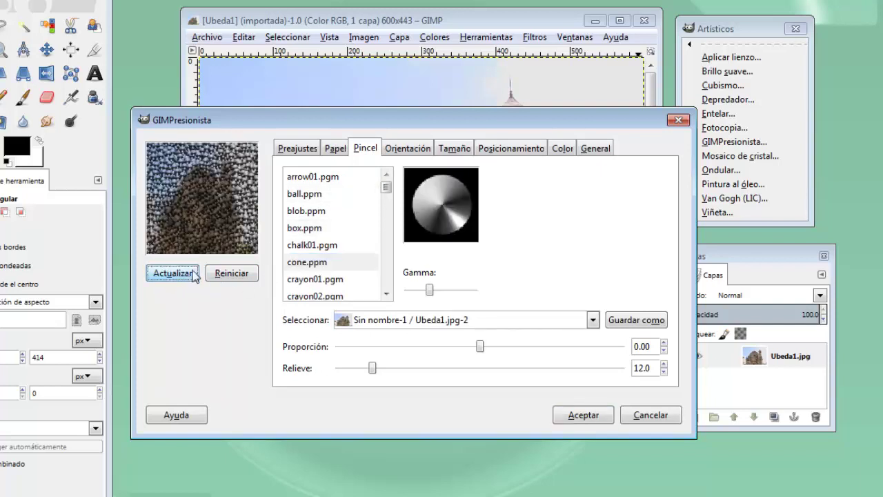
left_click(308, 178)
left_click(189, 275)
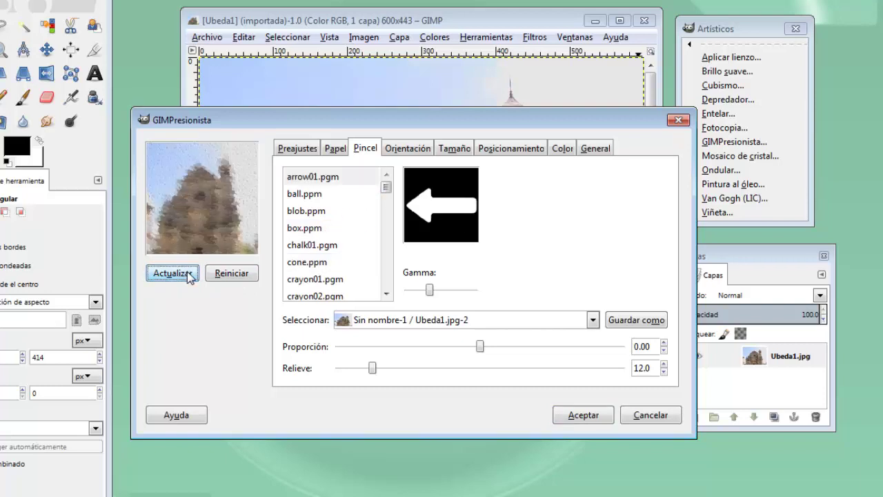
Step: Set stroke orientation to 8 directions, start angle 127, following Tono
left_click(410, 149)
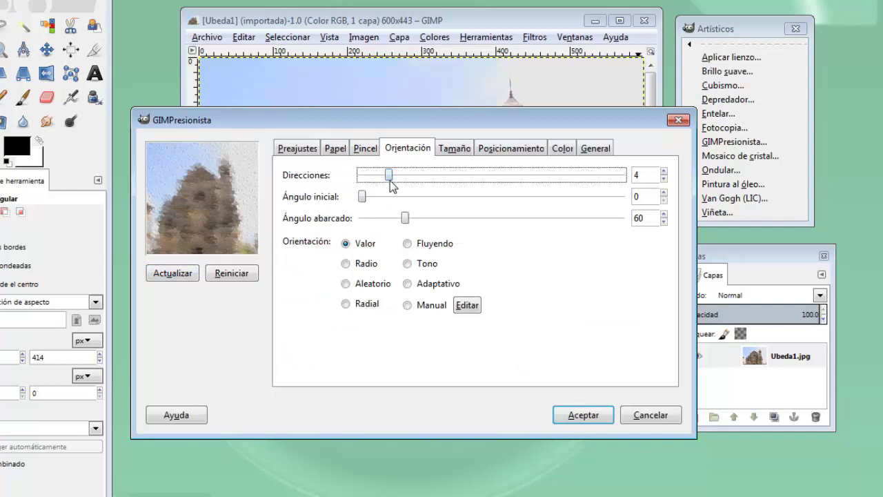
left_click_drag(389, 176, 429, 176)
left_click(173, 274)
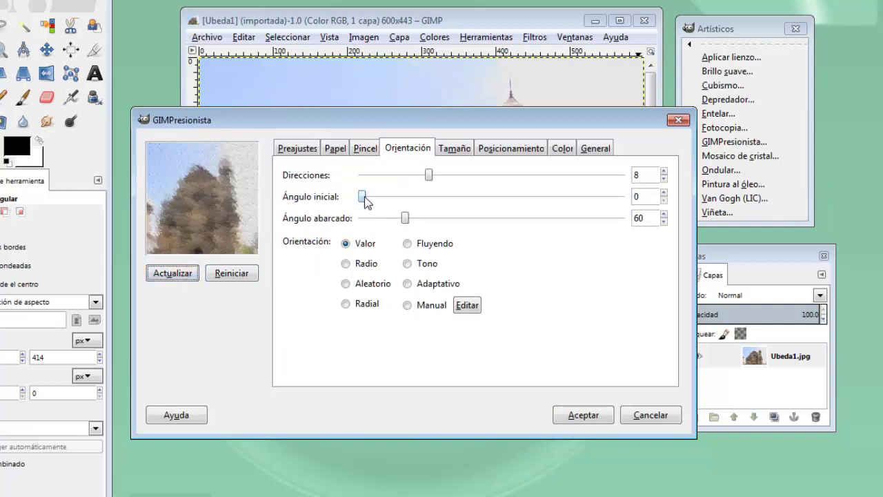
left_click_drag(361, 197, 454, 196)
left_click(169, 276)
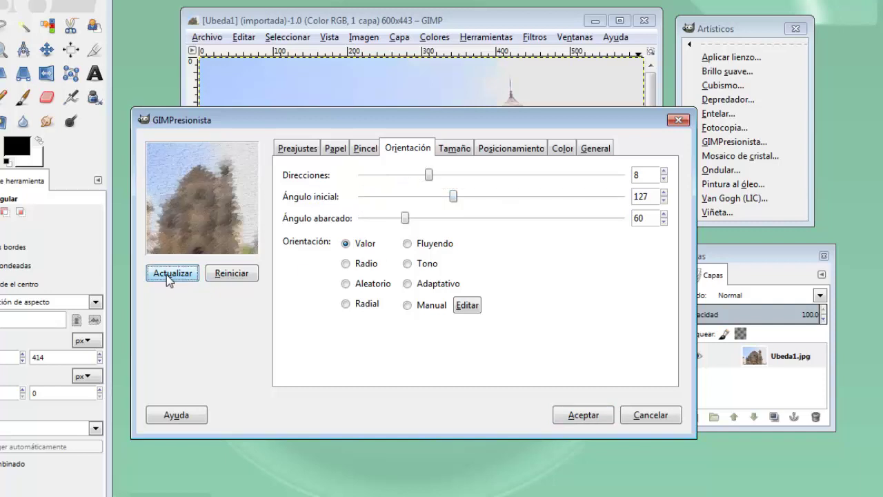
left_click(408, 263)
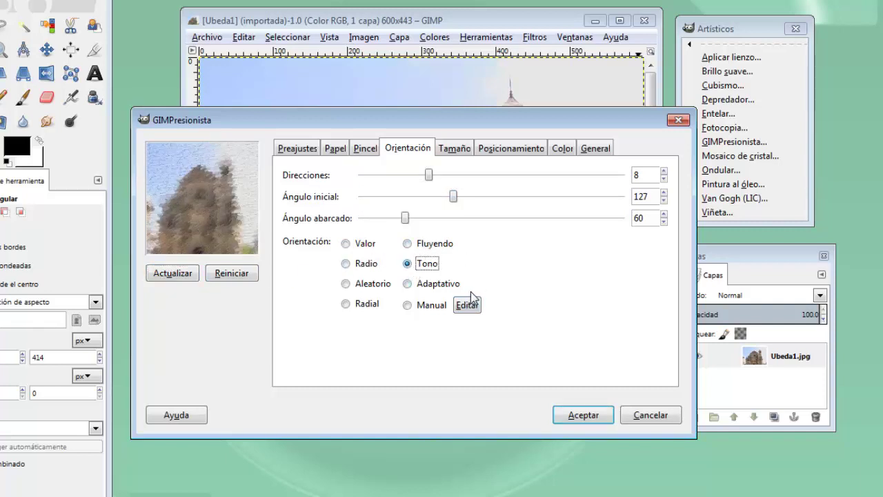
left_click(172, 274)
Step: Raise the GIMPresionista stroke size variants from 1 to 3
left_click(454, 149)
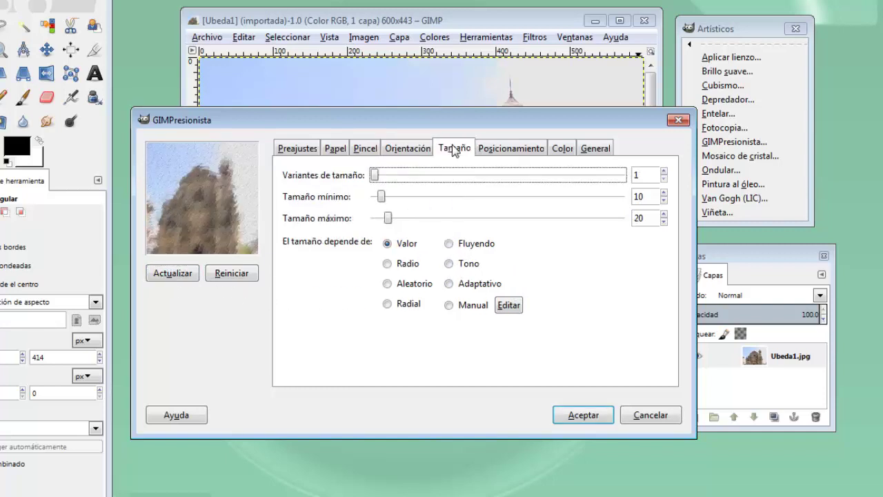
left_click_drag(376, 176, 395, 180)
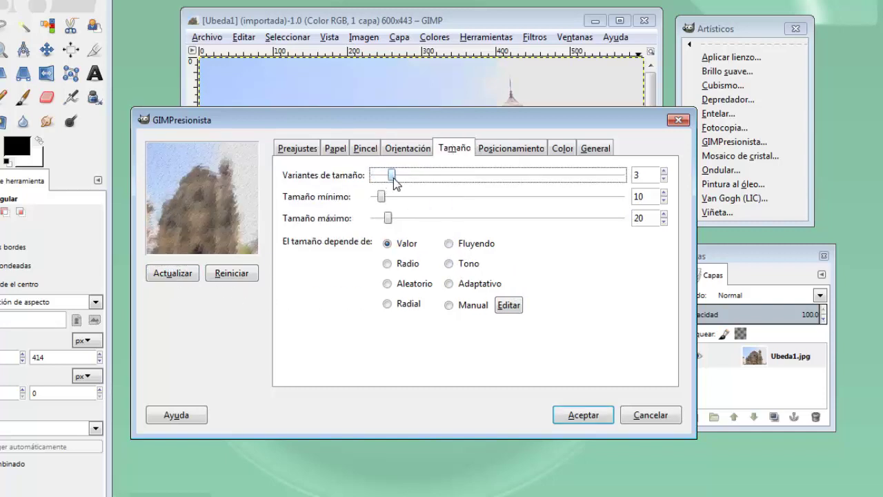
left_click(176, 272)
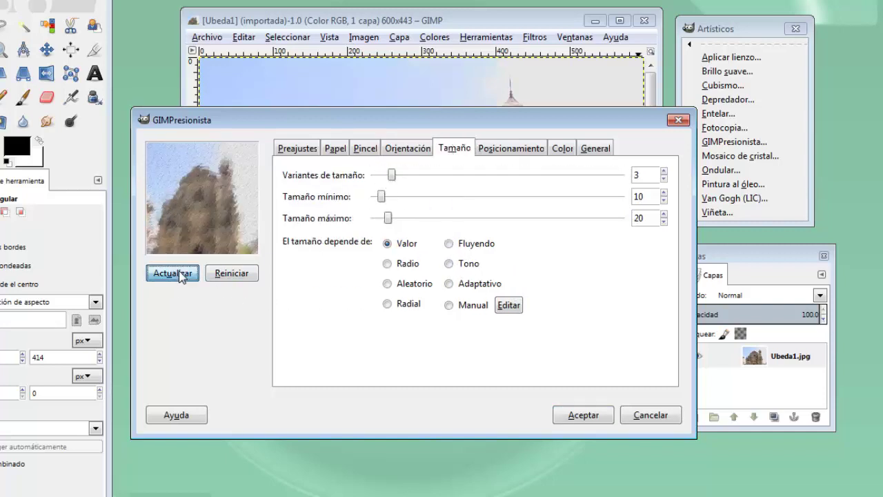
Step: Distribute strokes evenly, apply the GIMPresionista effect, then undo it
left_click(494, 149)
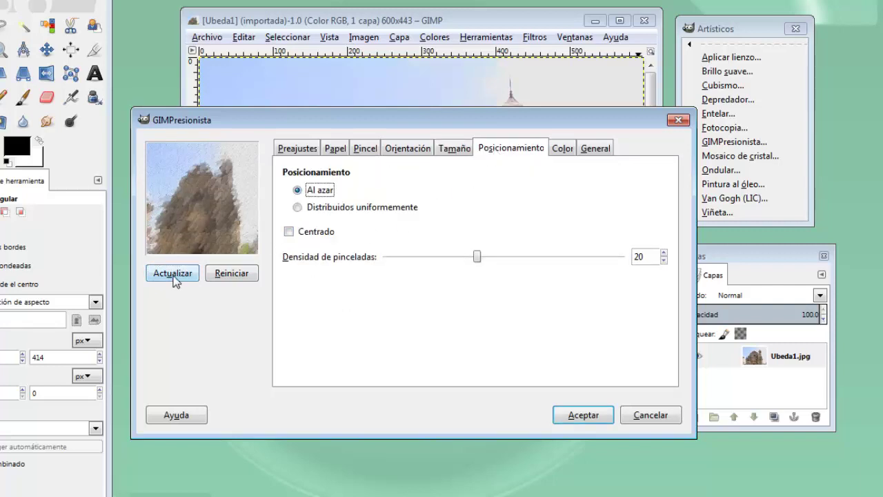
left_click(297, 208)
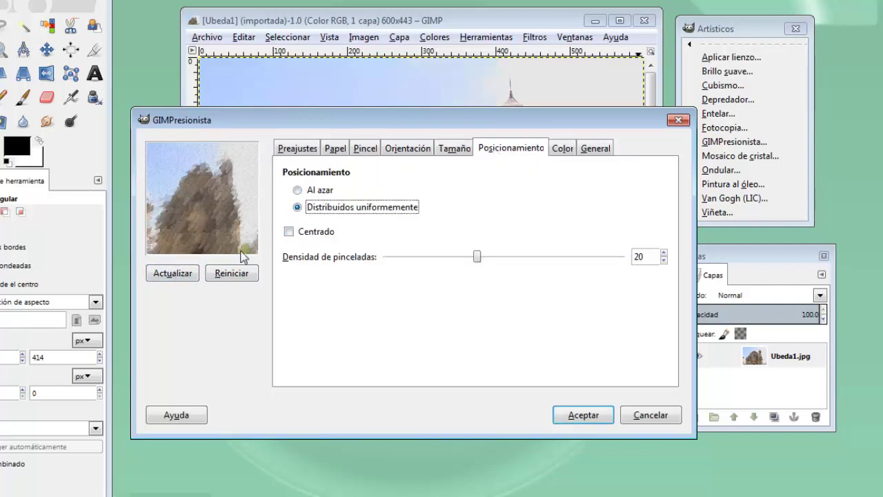
left_click(188, 273)
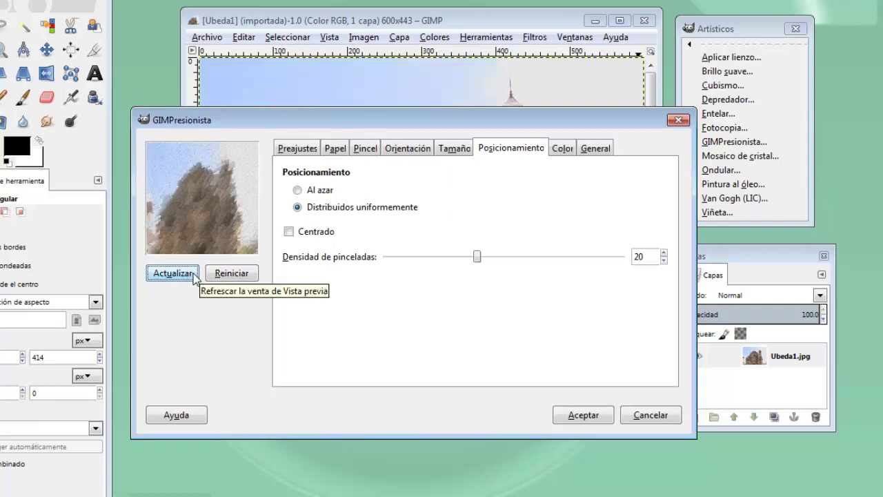
left_click(586, 422)
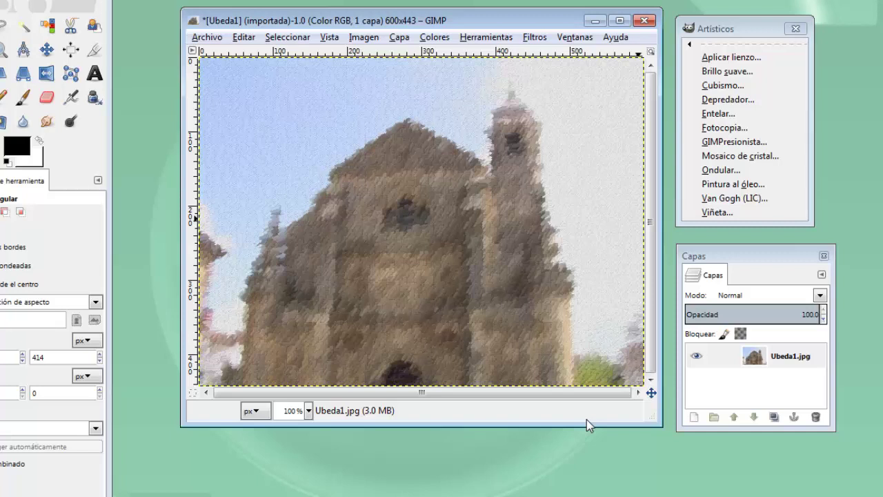
key("ctrl+z")
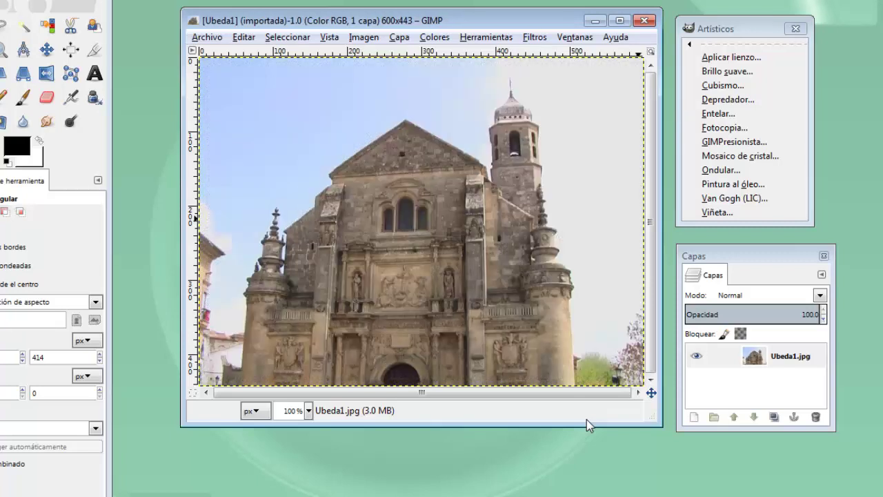
left_click(716, 158)
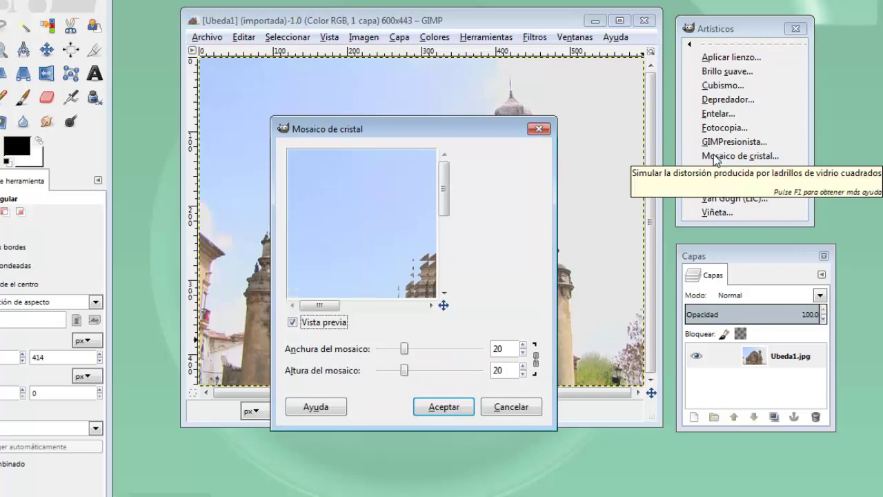
left_click_drag(319, 305, 363, 304)
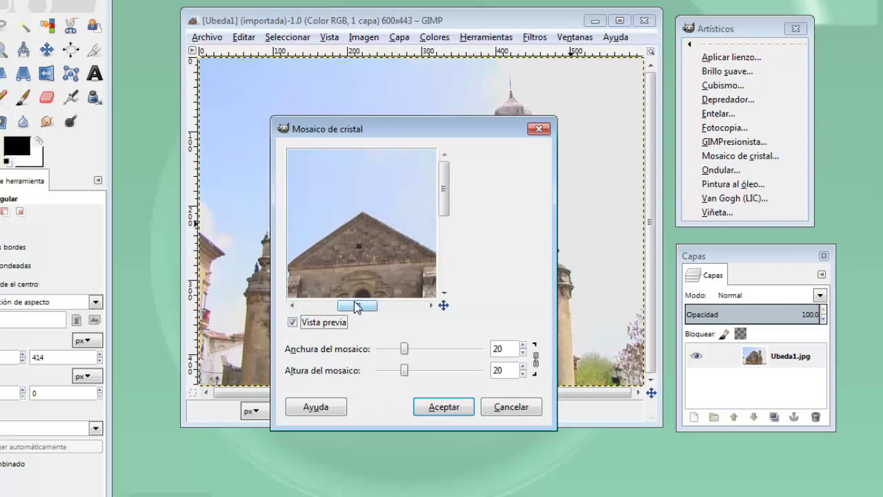
left_click_drag(445, 223, 445, 242)
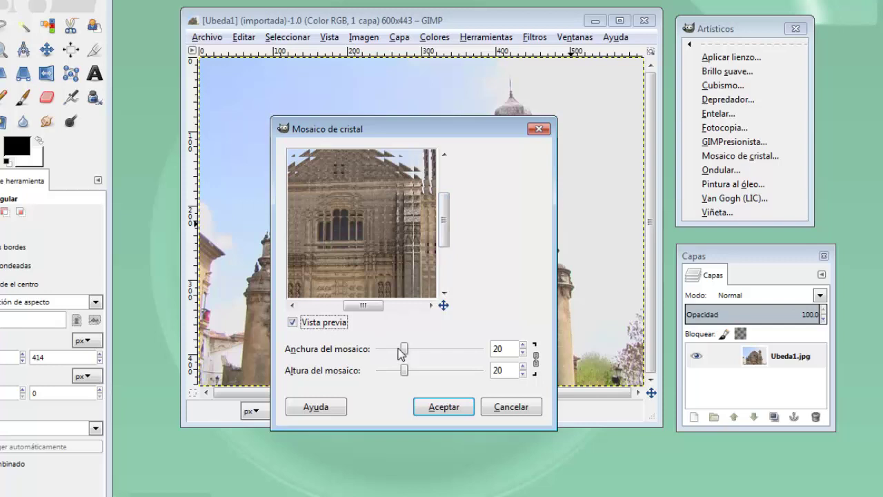
mouse_move(404, 349)
left_mouse_down()
mouse_move(419, 350)
mouse_move(379, 371)
left_mouse_up()
left_click(422, 370)
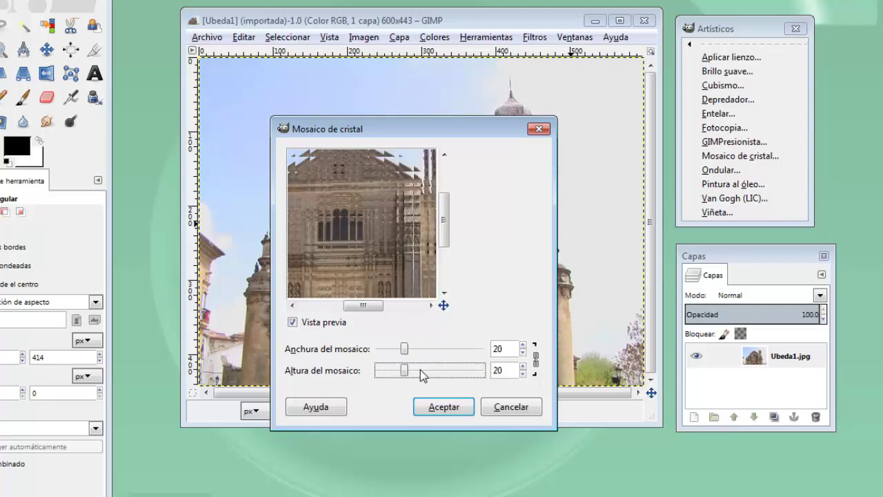
left_click(433, 370)
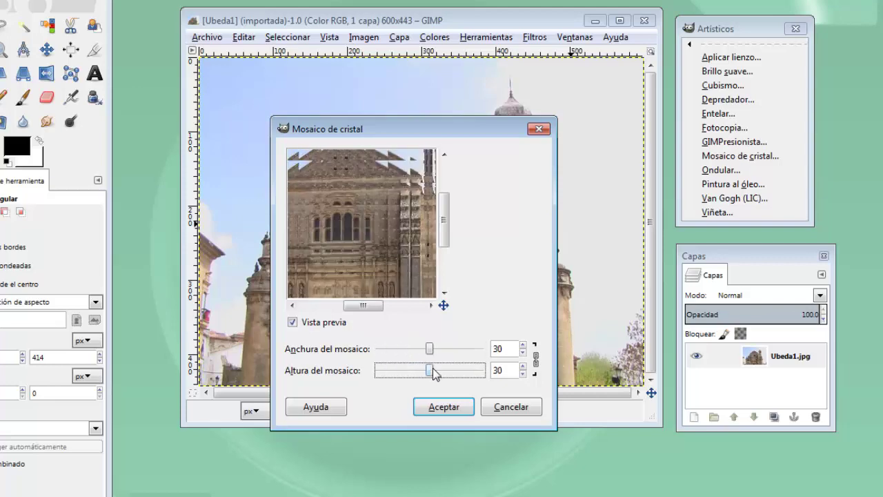
left_click(439, 406)
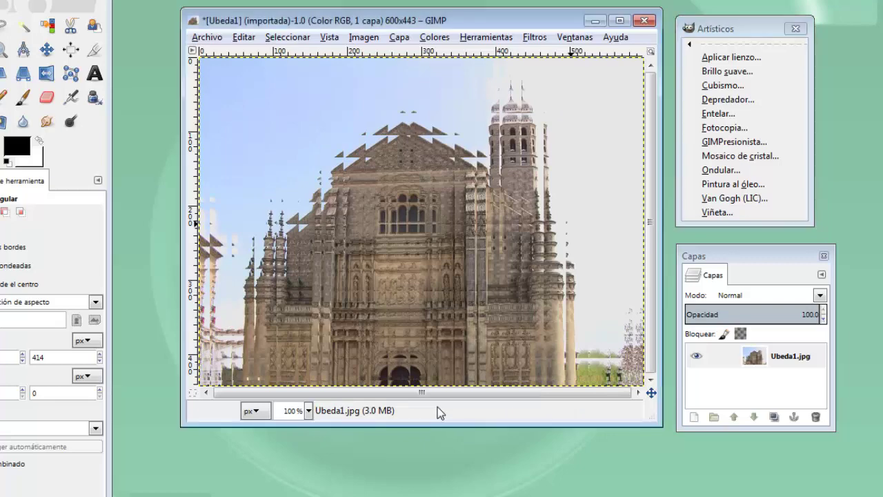
key("ctrl+z")
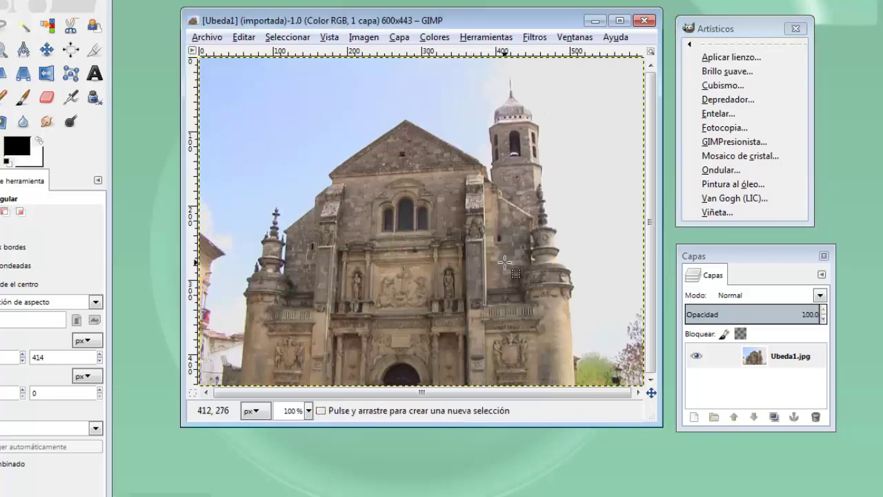
left_click(732, 171)
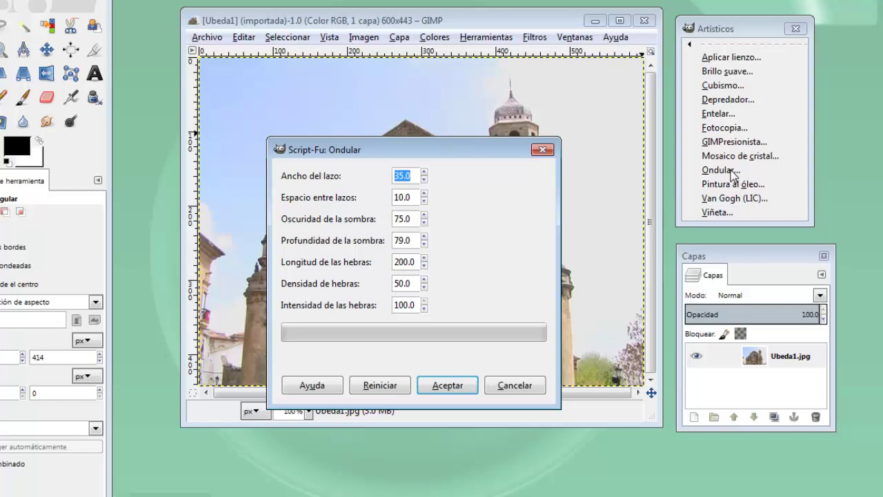
left_click(451, 387)
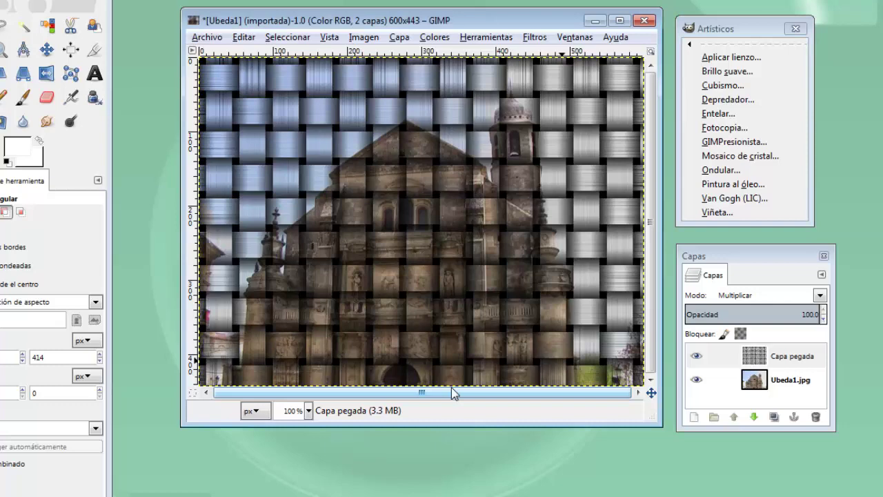
key("ctrl+v")
key("ctrl+z")
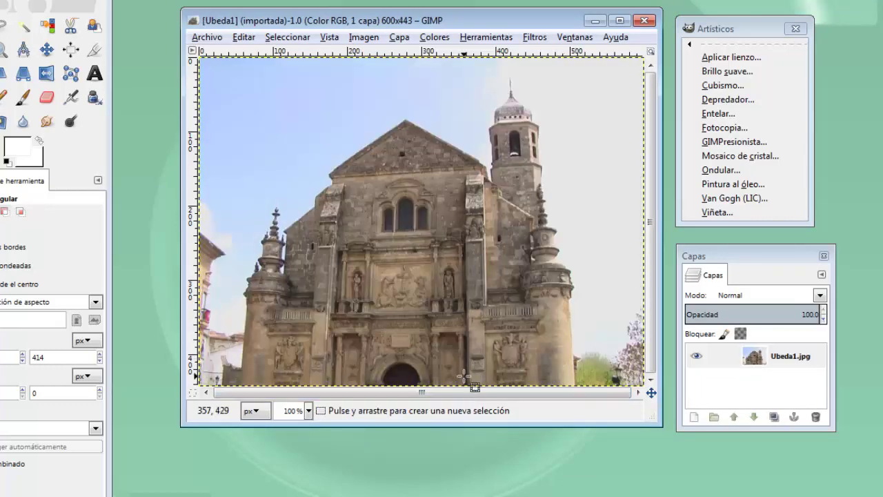
left_click(716, 185)
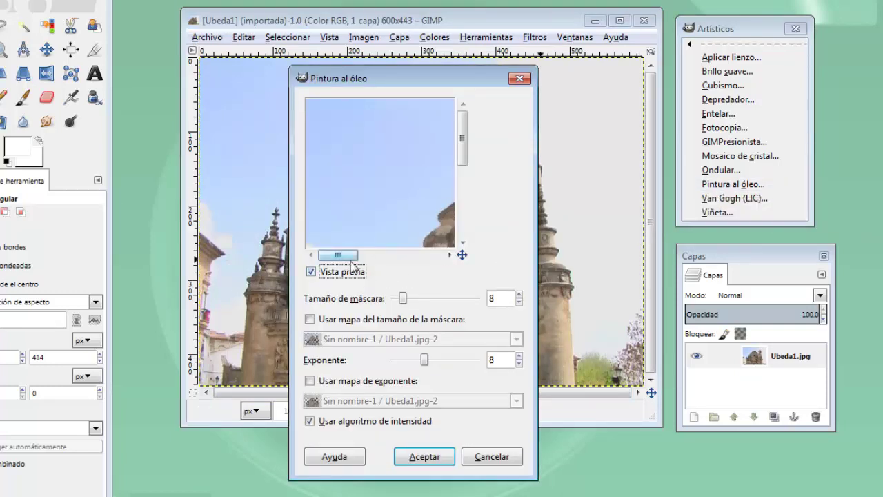
left_click_drag(349, 255, 393, 258)
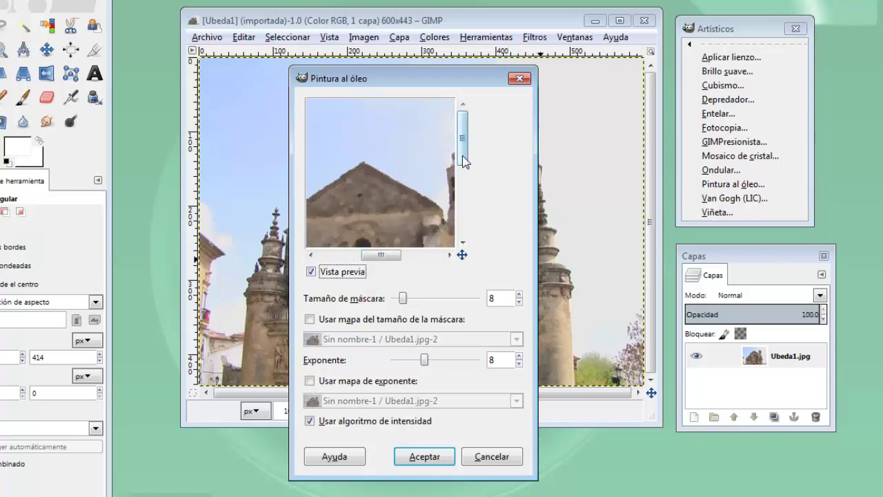
left_click_drag(463, 161, 465, 174)
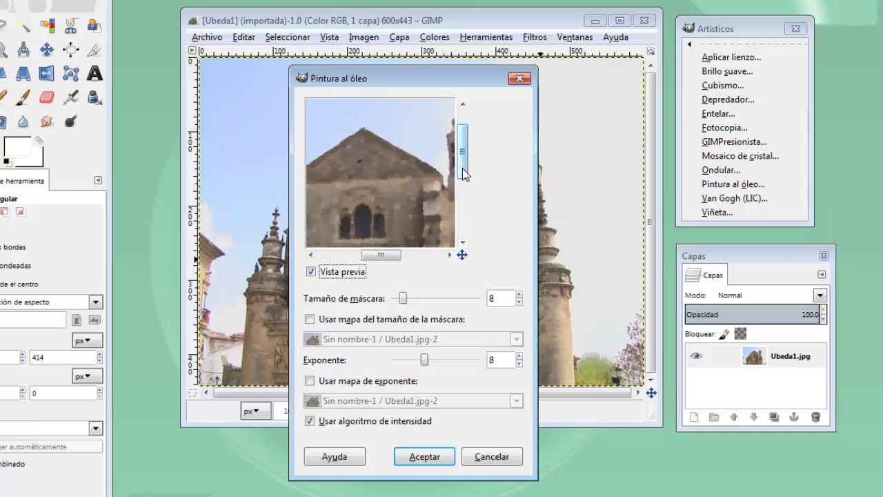
left_click_drag(403, 298, 414, 298)
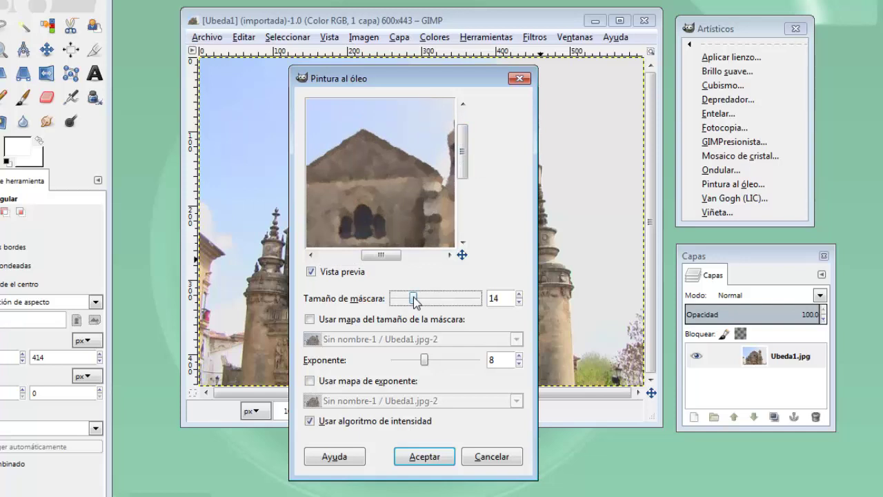
mouse_move(415, 298)
left_mouse_down()
mouse_move(423, 298)
mouse_move(413, 297)
left_mouse_up()
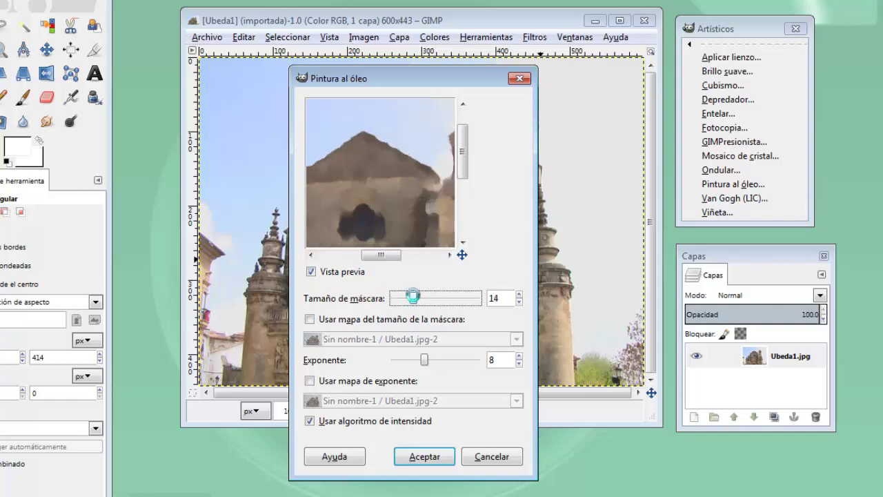
left_click(424, 456)
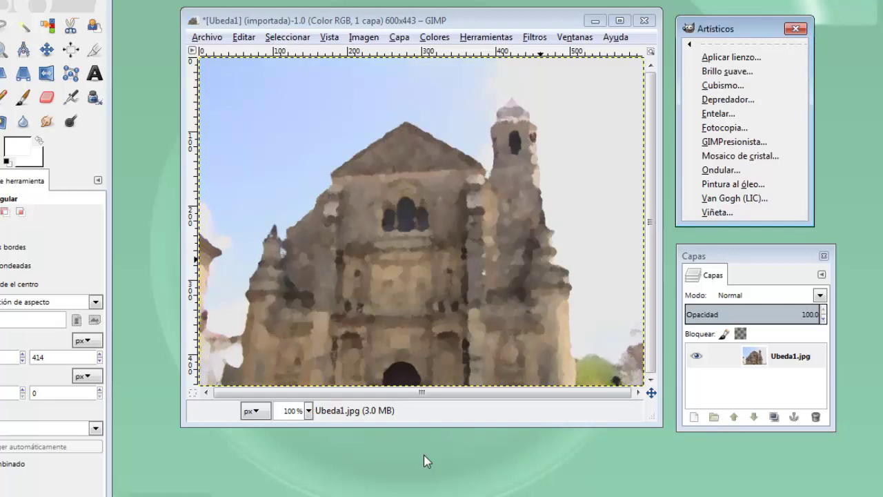
left_click(428, 418)
key("ctrl+z")
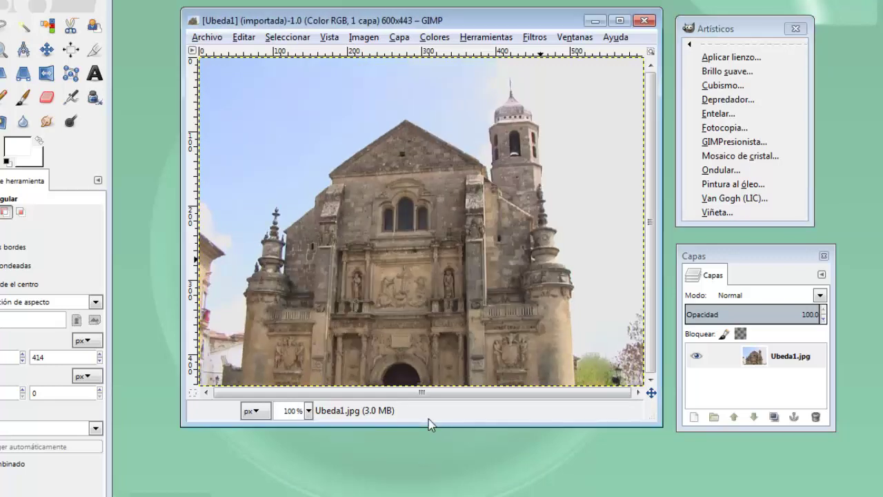
left_click(722, 197)
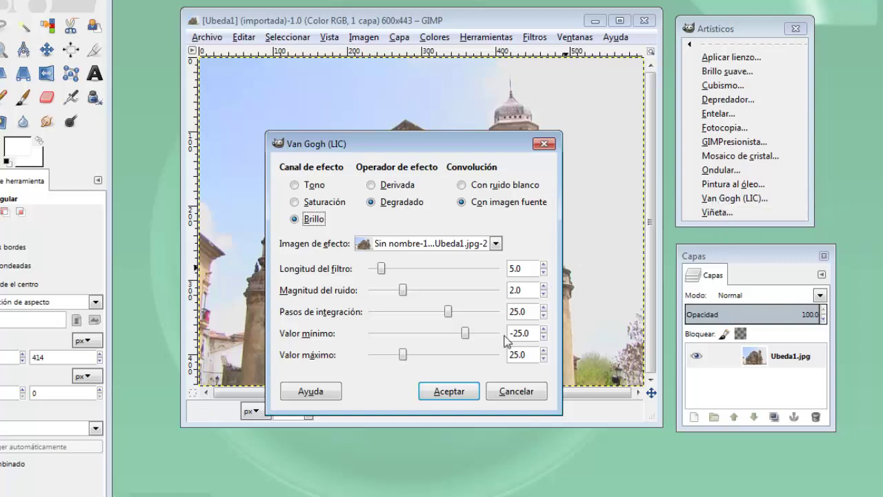
left_click(451, 393)
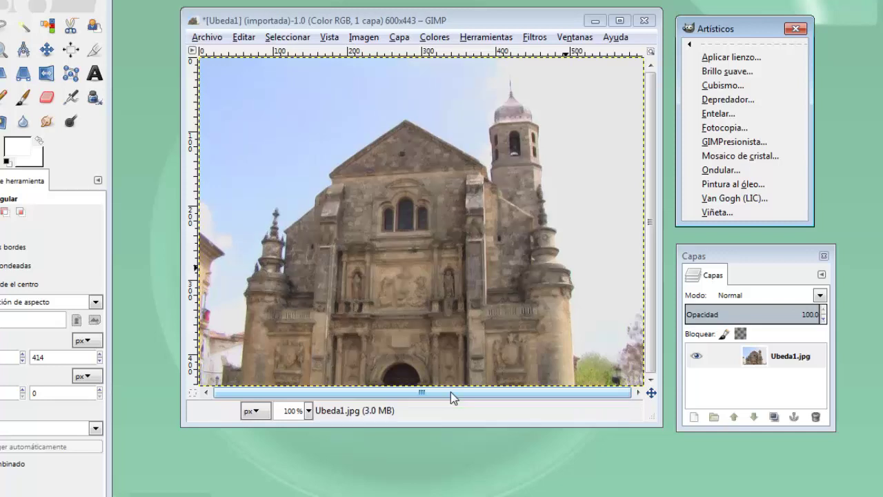
left_click(451, 392)
key("ctrl+z")
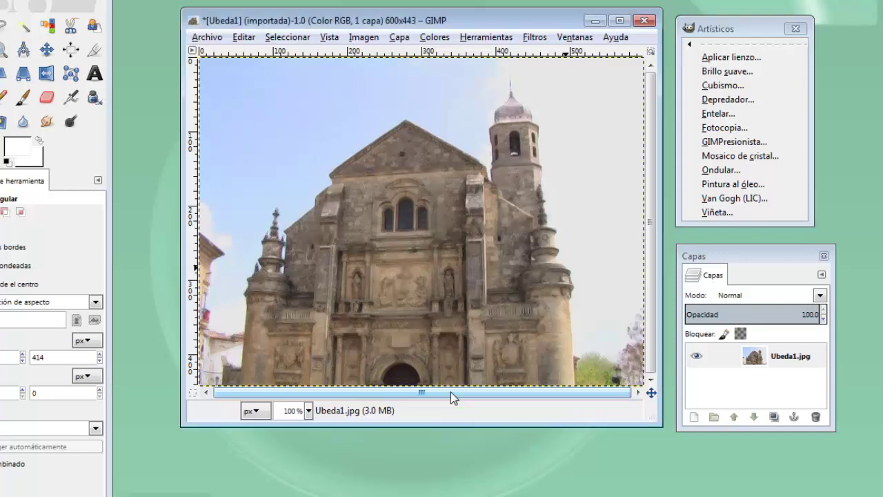
Step: Apply the Viñeta filter with mask radius 6.76 and black percentage 0.059
left_click(718, 212)
left_click_drag(358, 305, 398, 305)
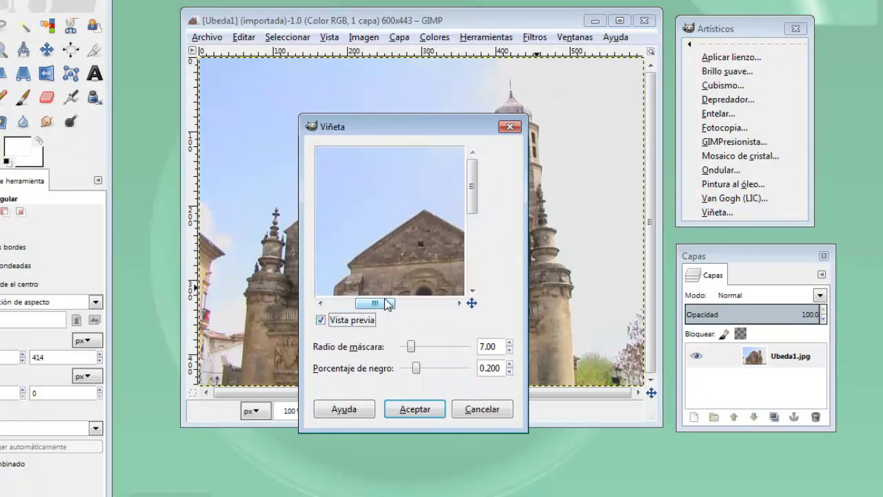
left_click_drag(472, 201, 468, 228)
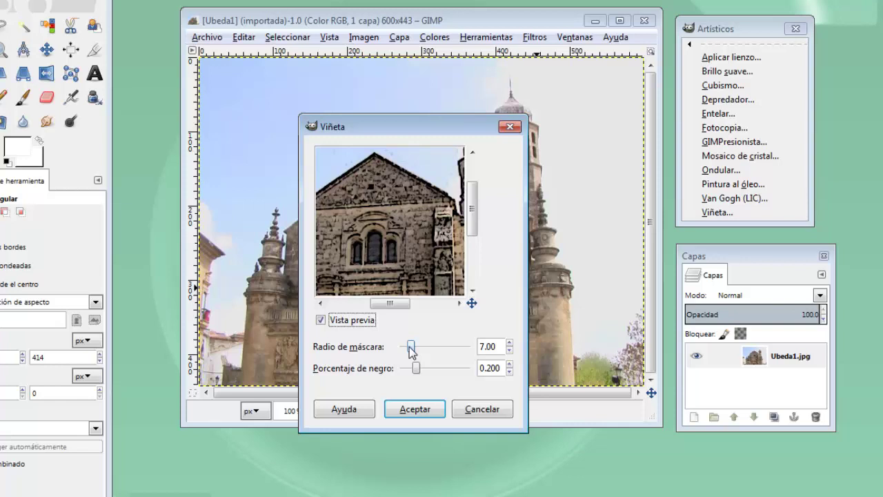
left_click_drag(411, 350, 454, 351)
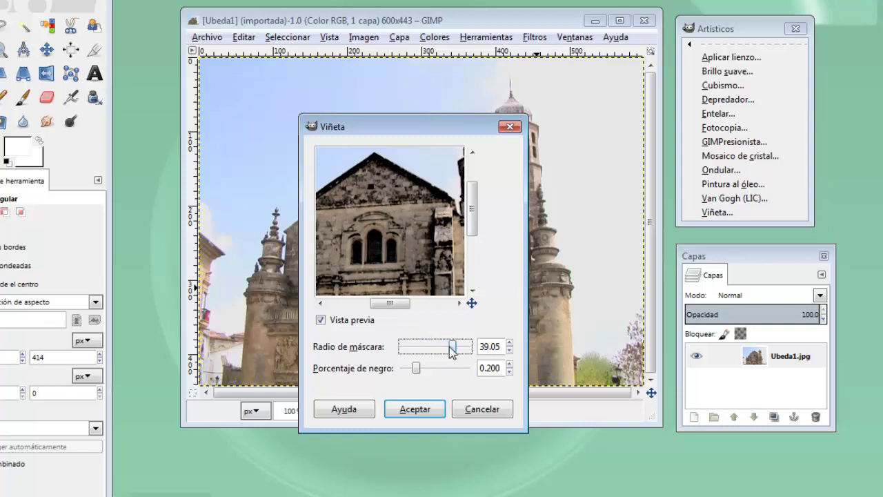
left_click_drag(416, 368, 413, 368)
left_click_drag(453, 347, 411, 353)
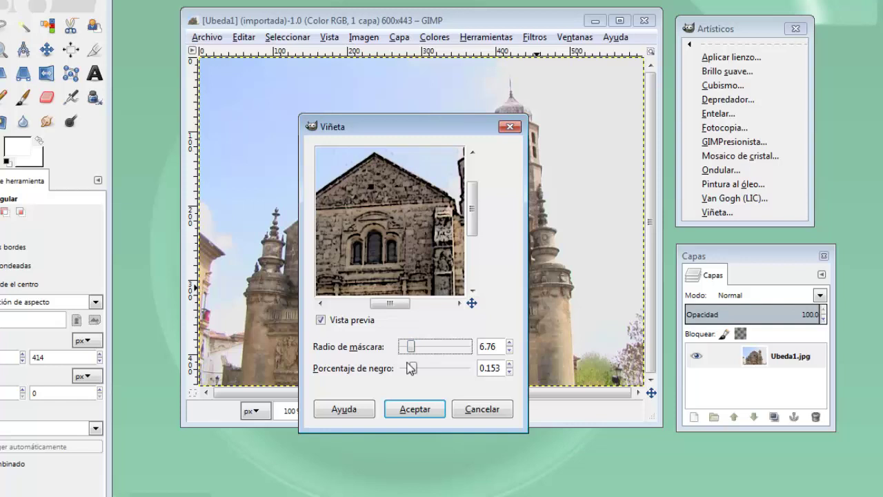
mouse_move(414, 368)
left_mouse_down()
mouse_move(457, 374)
mouse_move(408, 371)
left_mouse_up()
left_click(416, 417)
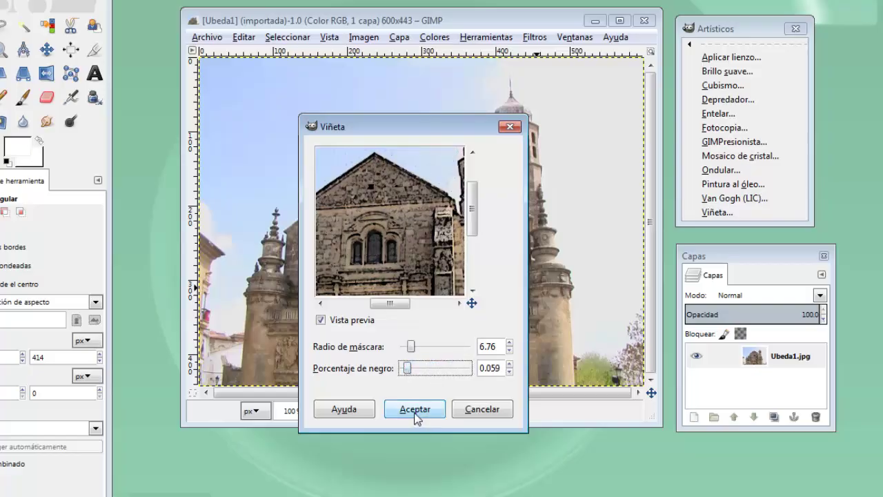